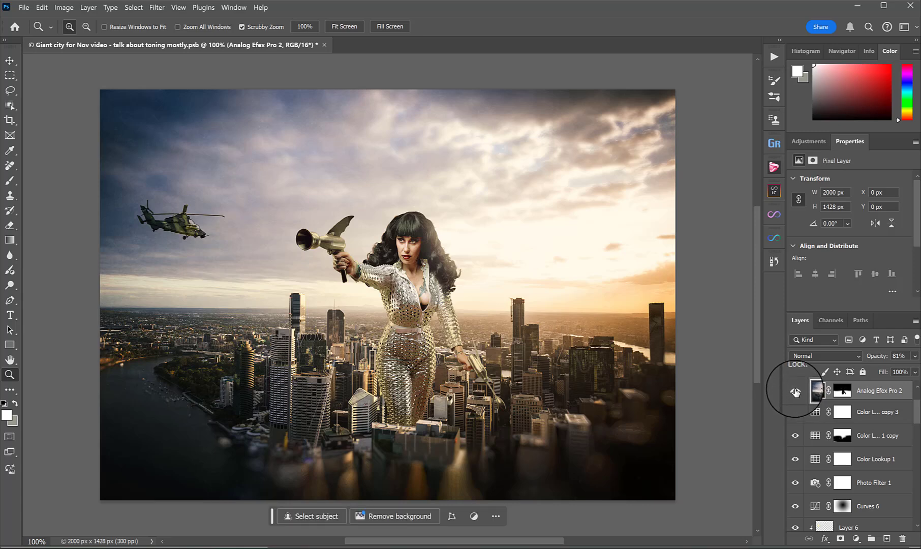
- Revert to the Open history state and show only the base Layer 0 city photo
left_click(774, 260)
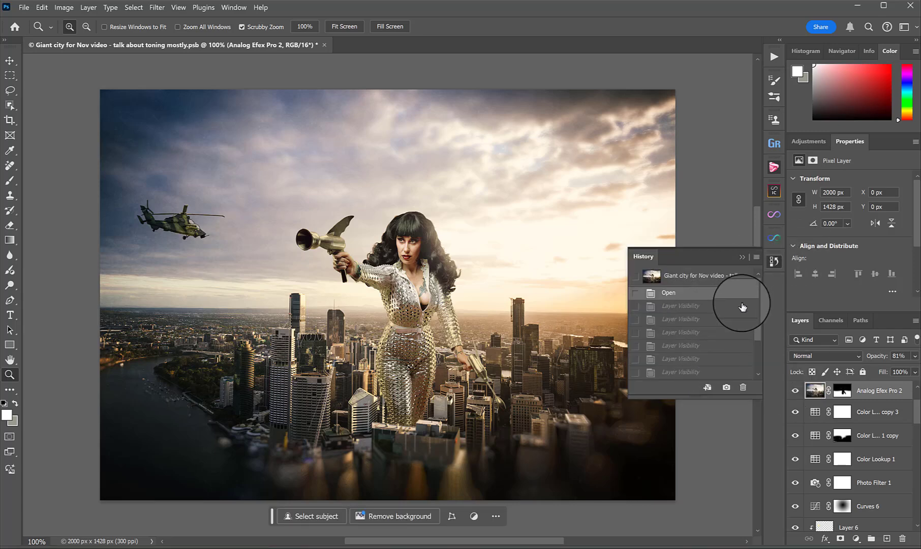
left_click(703, 373)
left_click(742, 256)
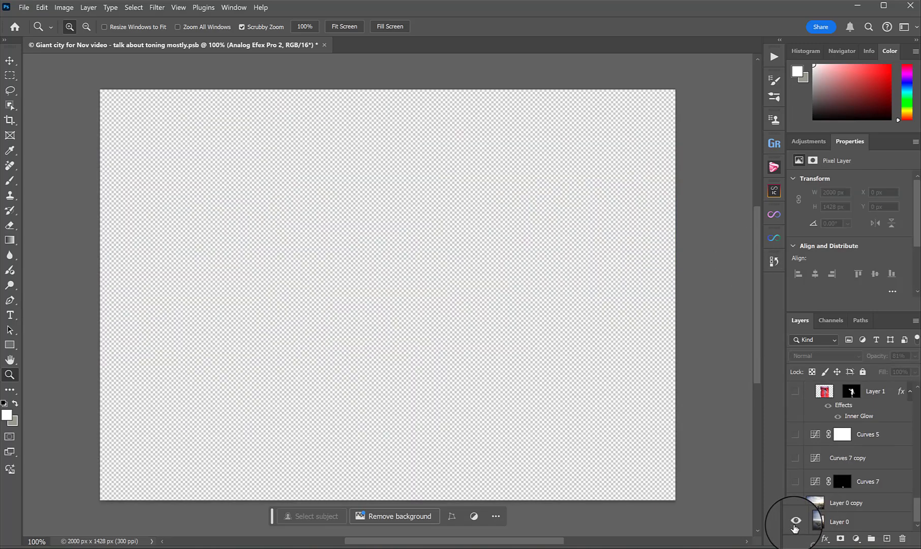
left_click(795, 523)
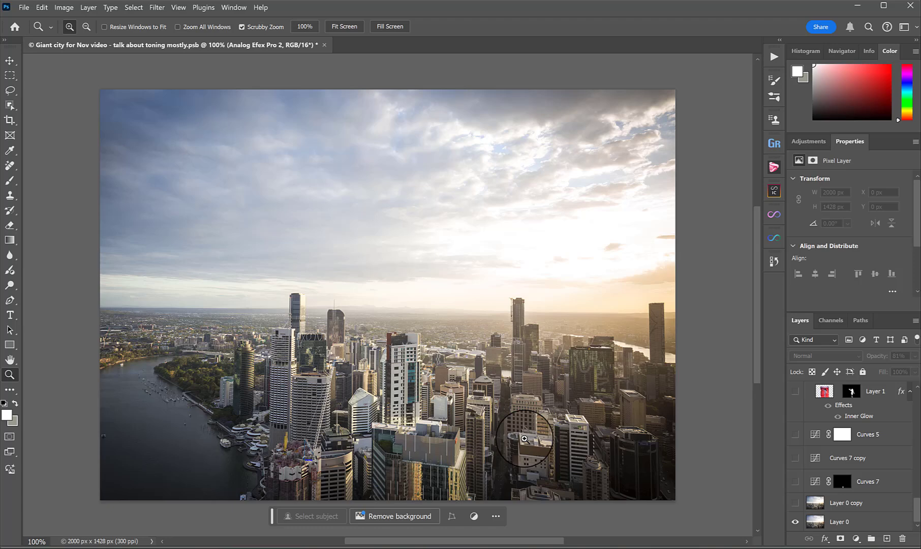
left_click(795, 502)
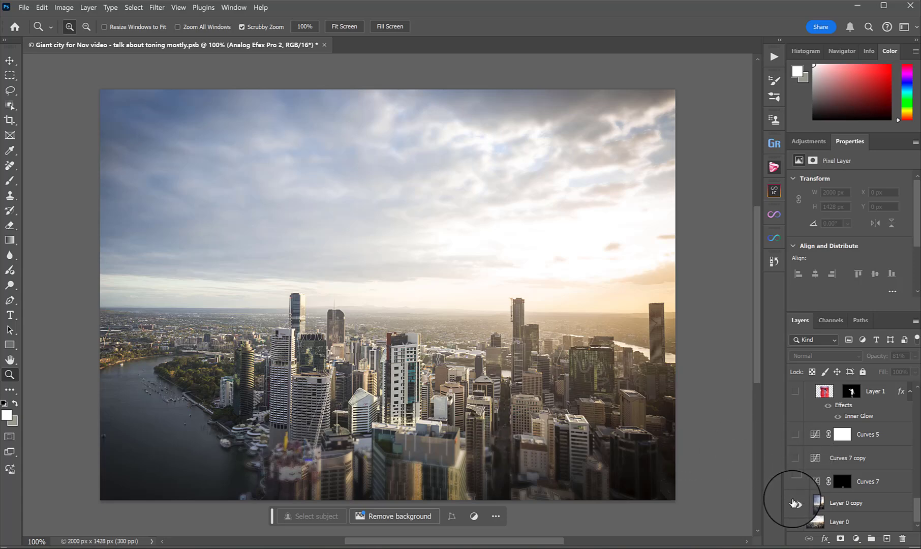
left_click(795, 503)
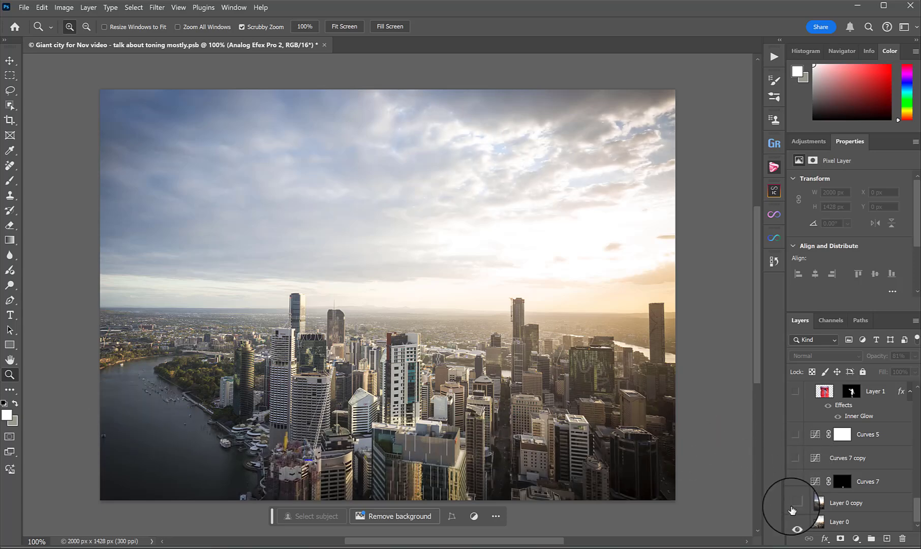
left_click(795, 503)
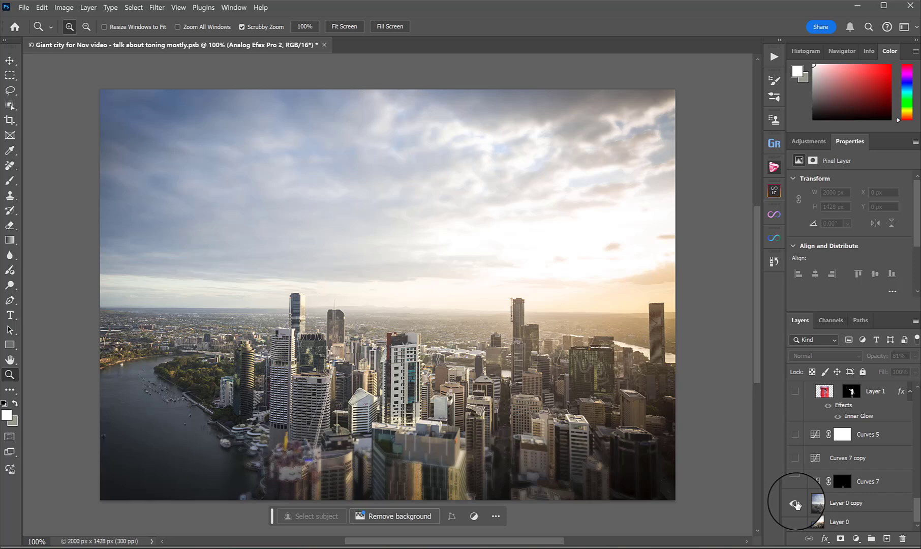
- Toggle Curves 7 on and off to compare the darkening, leaving it visible
left_click(796, 504)
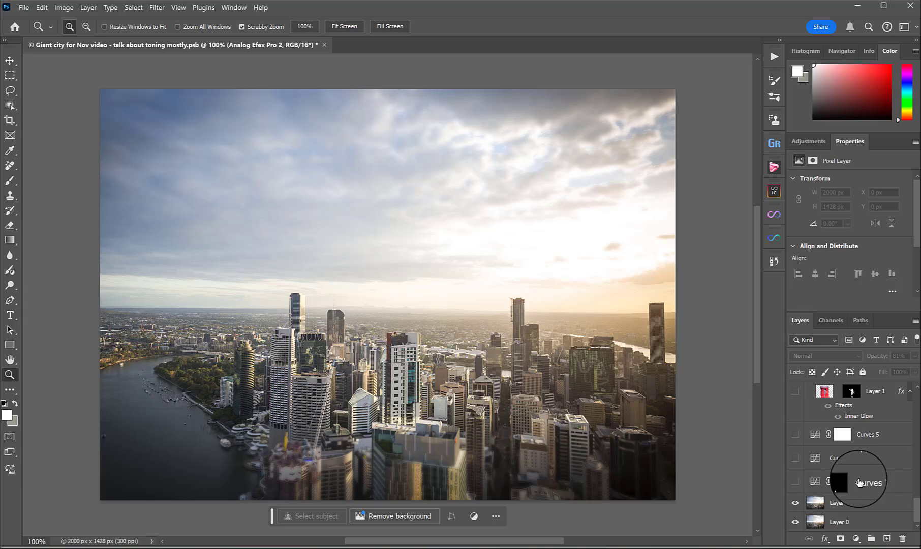
left_click(795, 483)
left_click(795, 482)
left_click(795, 503)
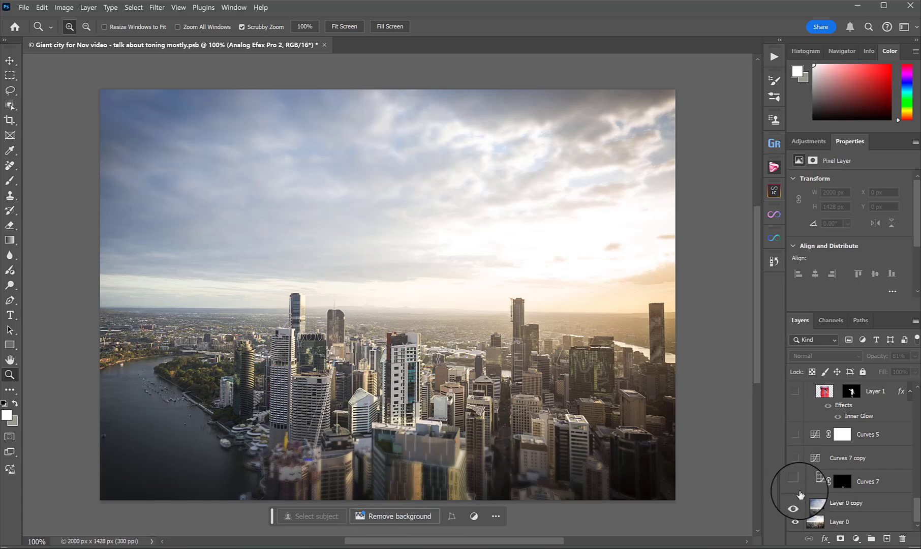
left_click(796, 481)
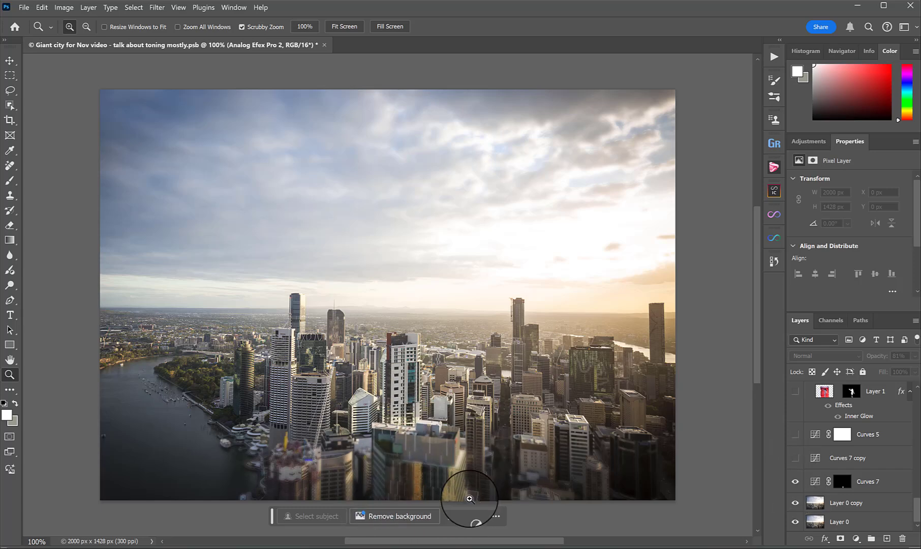
left_click(796, 483)
left_click(796, 483)
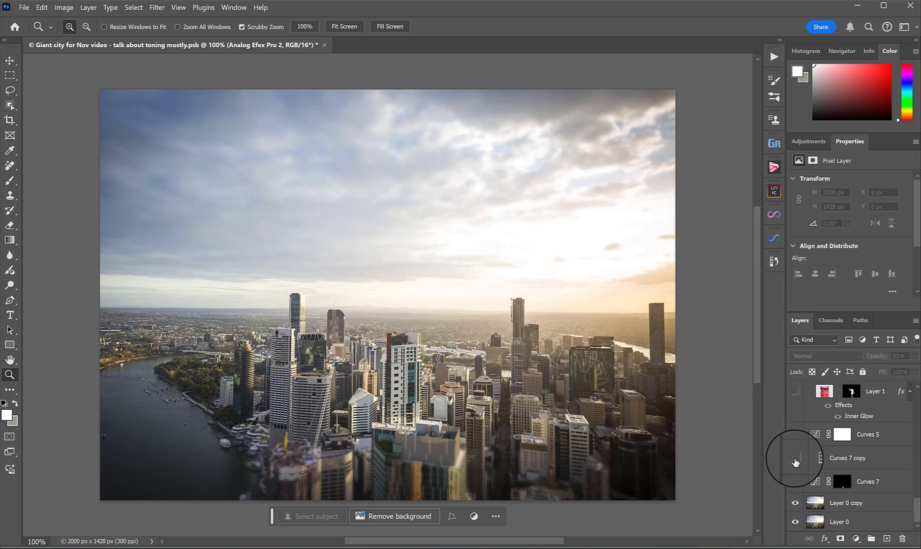
- Compare Curves 7 copy and Curves 5 by toggling their visibility, ending with Curves 5 on
left_click(795, 460)
left_click(795, 460)
left_click(795, 460)
left_click(795, 460)
left_click(795, 460)
left_click(795, 458)
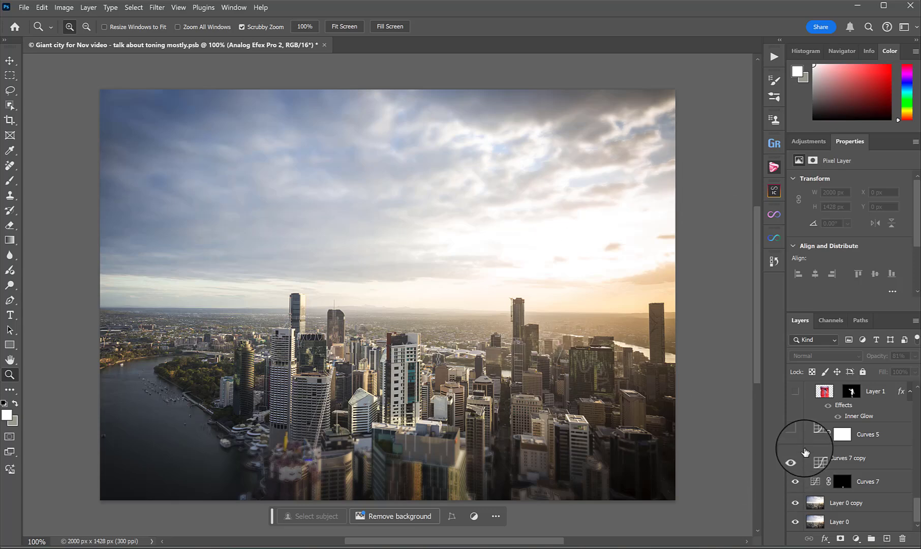
left_click(795, 434)
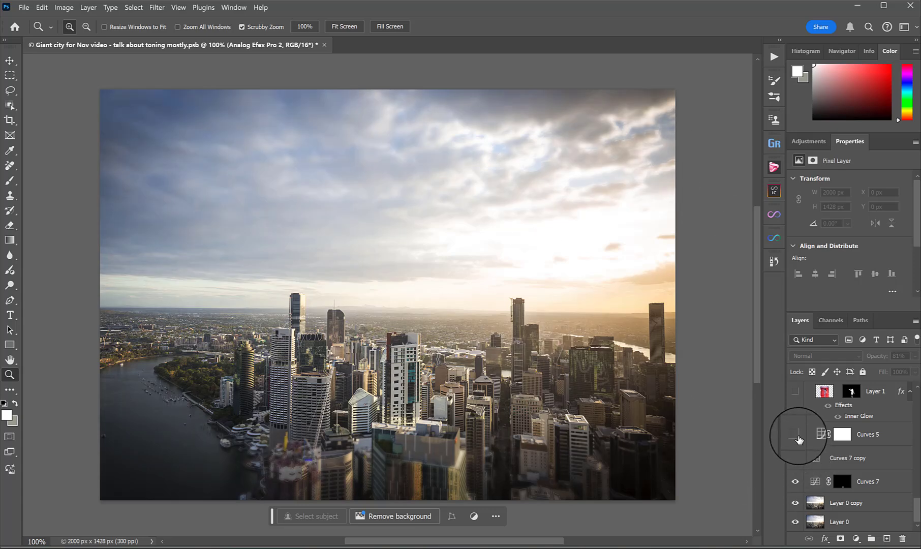
left_click(796, 435)
left_click(795, 435)
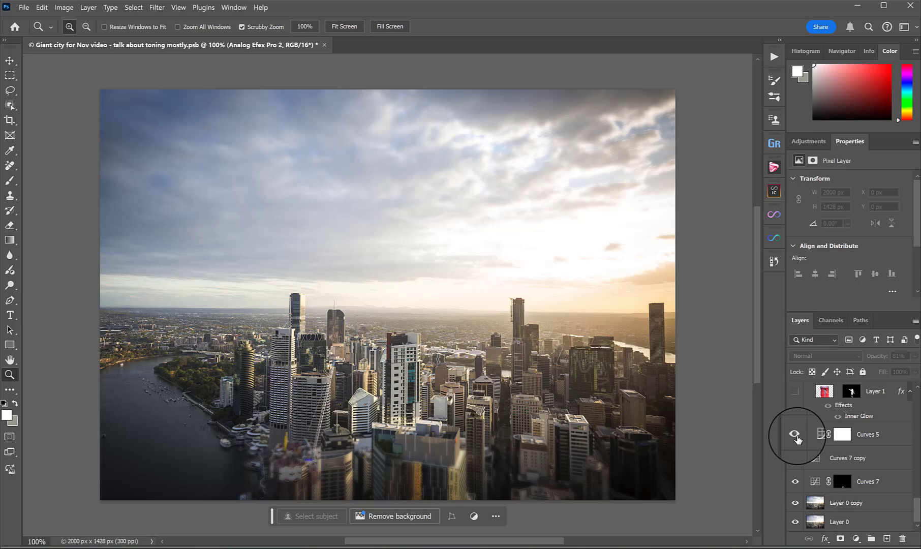
scroll(813, 467, "up", 3)
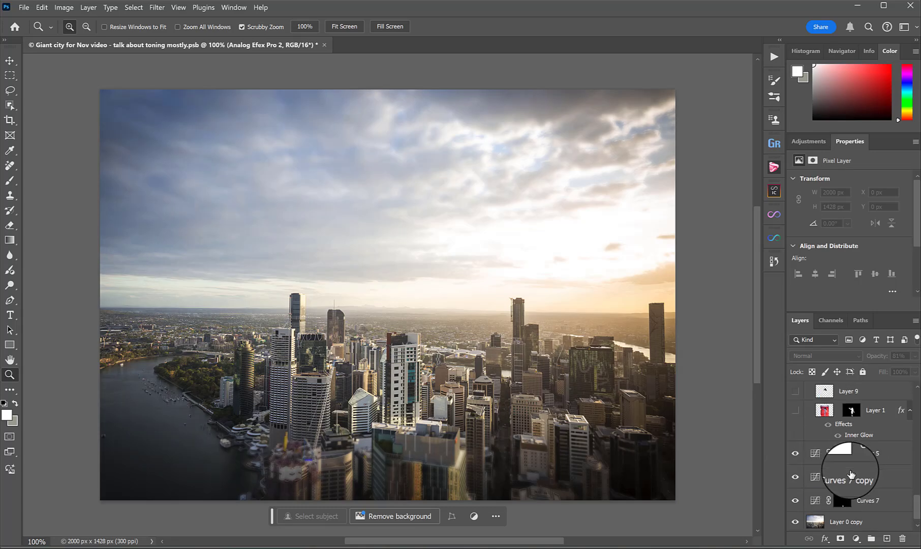
- Show Layer 1 and disable its mask to reveal the woman's red studio backdrop
left_click(796, 448)
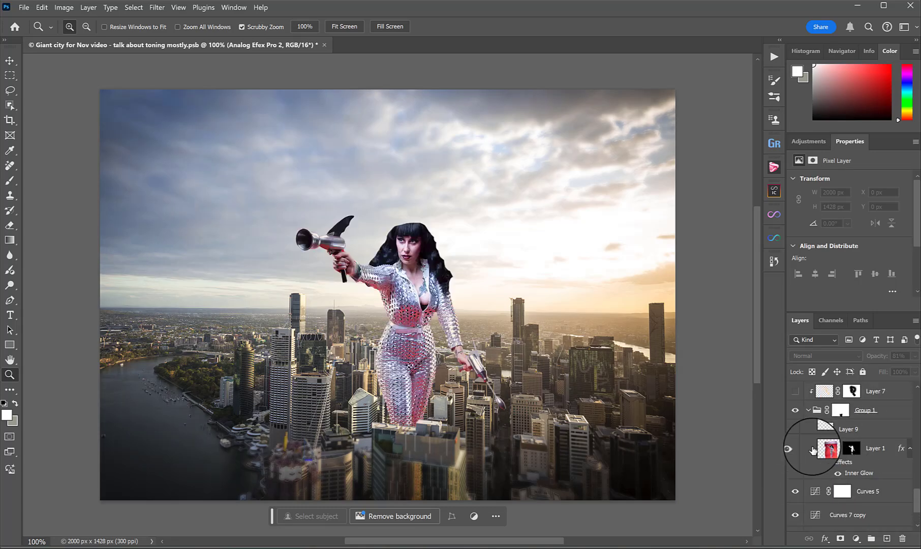
left_click(852, 449, "shift")
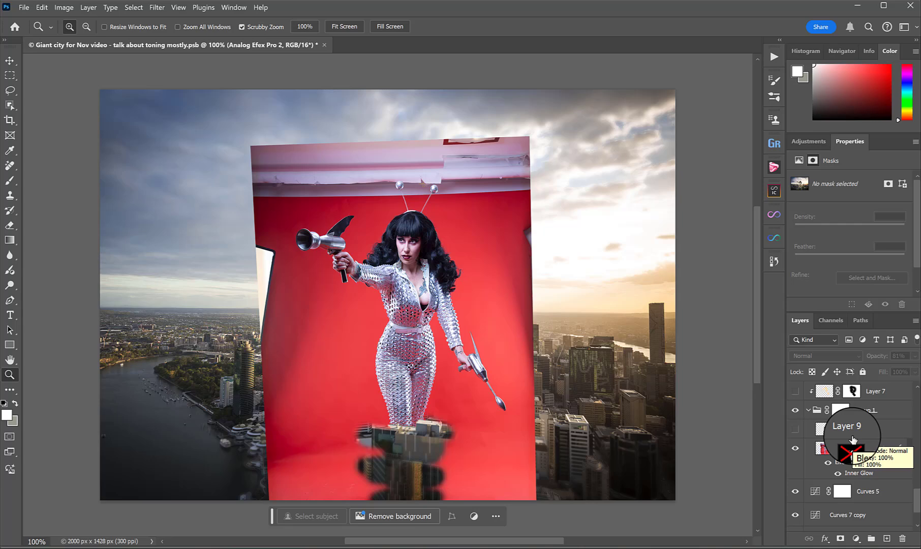
- Toggle Layer 1's mask to compare the red backdrop and the city, ending with it enabled
left_click(852, 449, "shift")
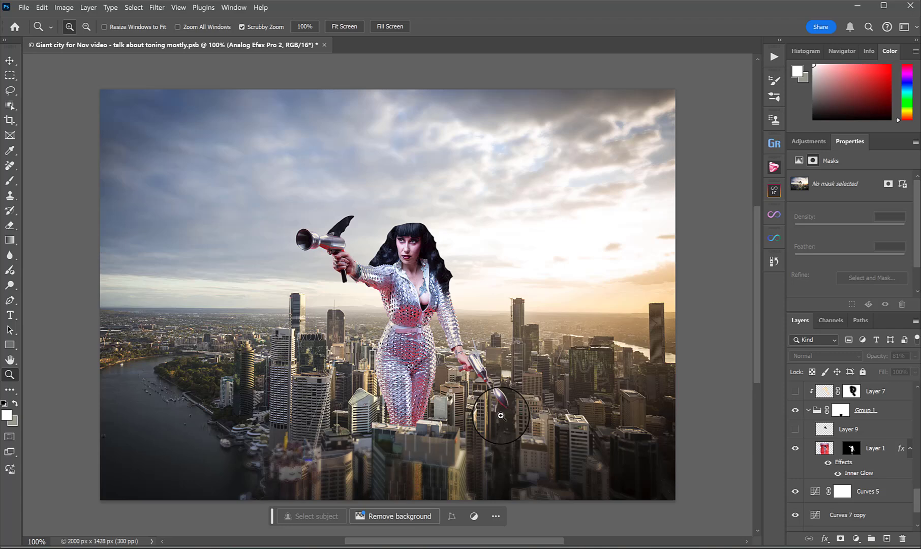
left_click(852, 448, "shift")
left_click(853, 450, "shift")
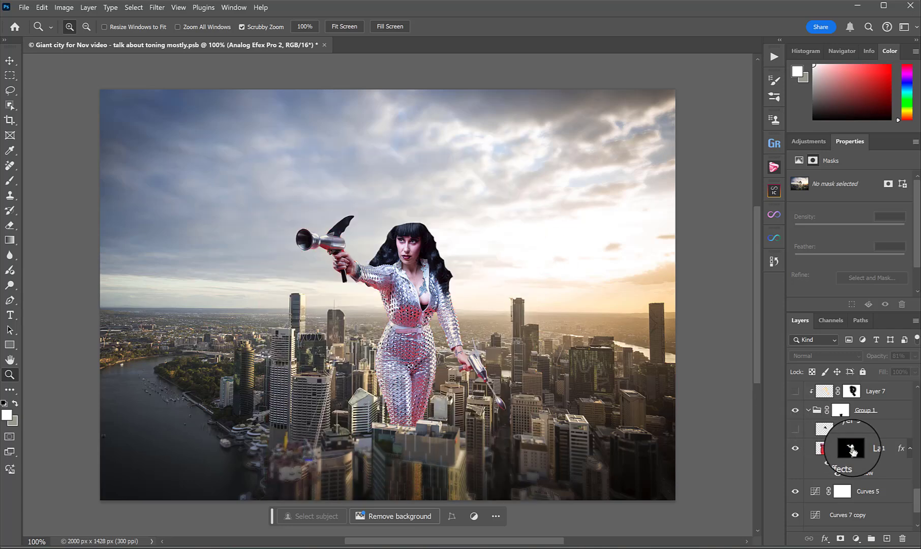
left_click(852, 449, "shift")
left_click(852, 449, "shift")
left_click(852, 449, "shift")
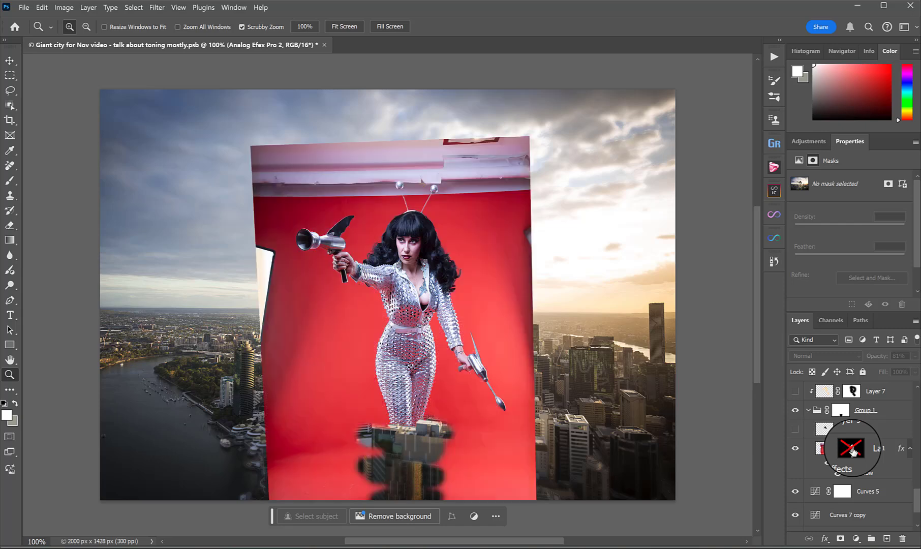
left_click(852, 449, "shift")
left_click(852, 449, "shift")
left_click(852, 449, "shift")
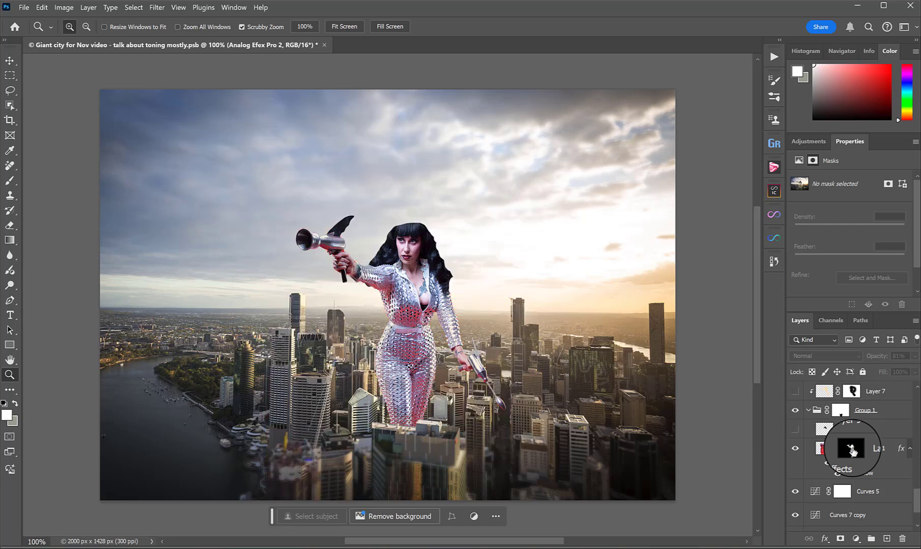
left_click(853, 450, "shift")
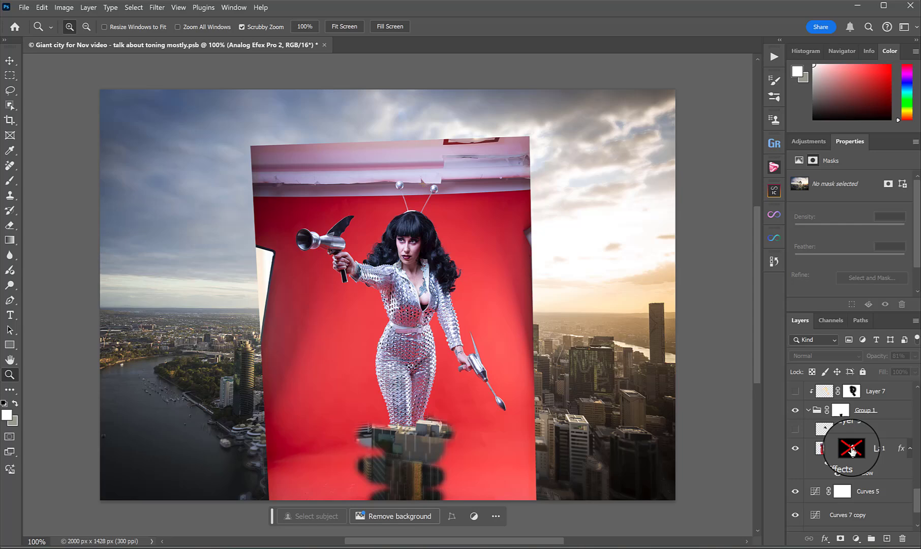
left_click(795, 429)
- Show Layer 9 to fill out the woman's hair, comparing it on and off
left_click(852, 449, "shift")
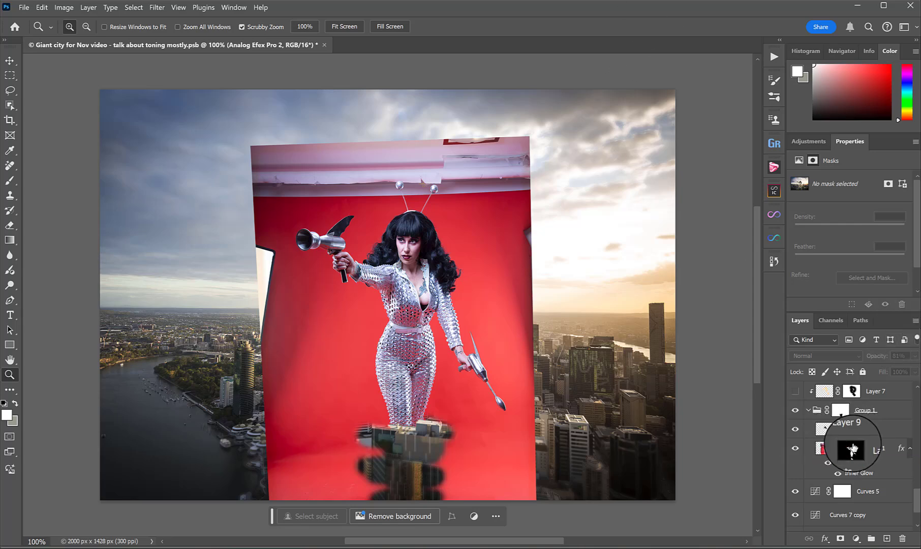
left_click(795, 429)
left_click(796, 429)
left_click(795, 429)
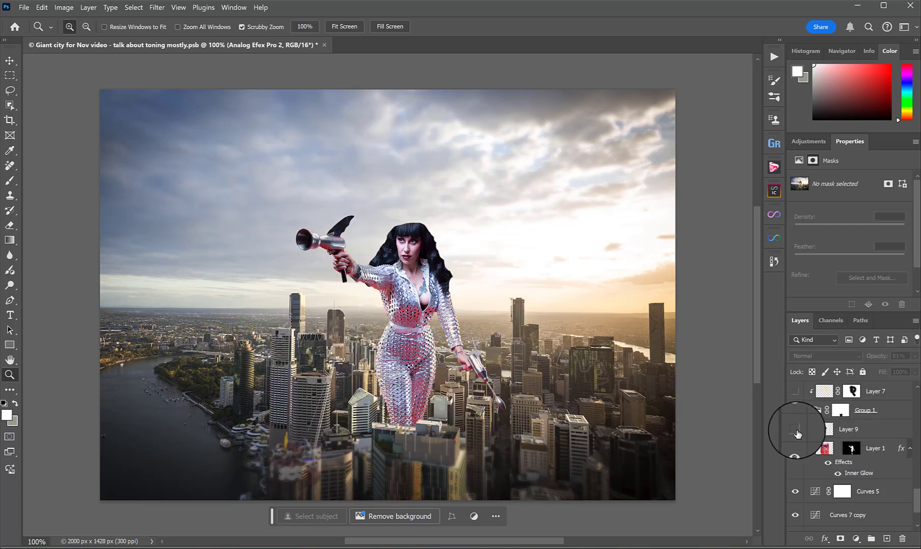
left_click(795, 429)
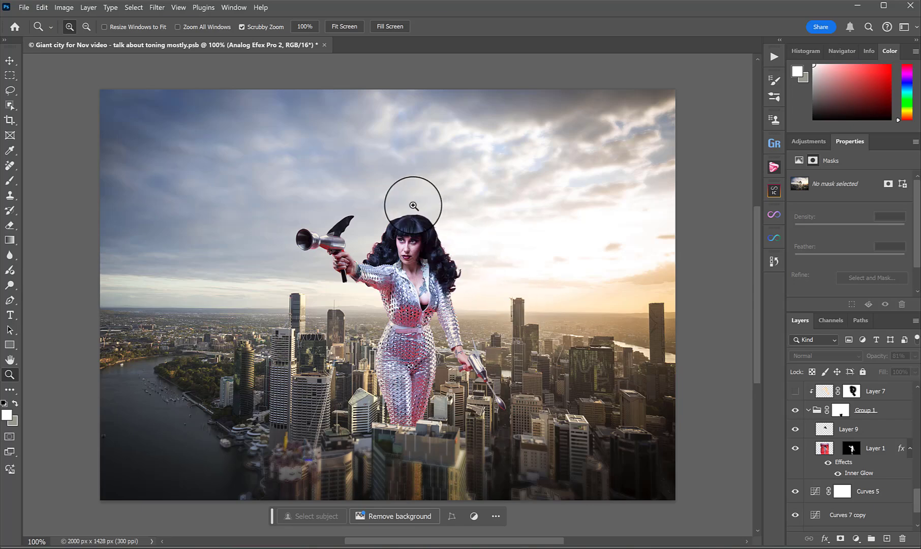
- Zoom in on the face, hair and ray gun to check Layer 9, then zoom out
left_click(475, 278)
left_click(460, 261)
left_click(796, 429)
left_click(796, 429)
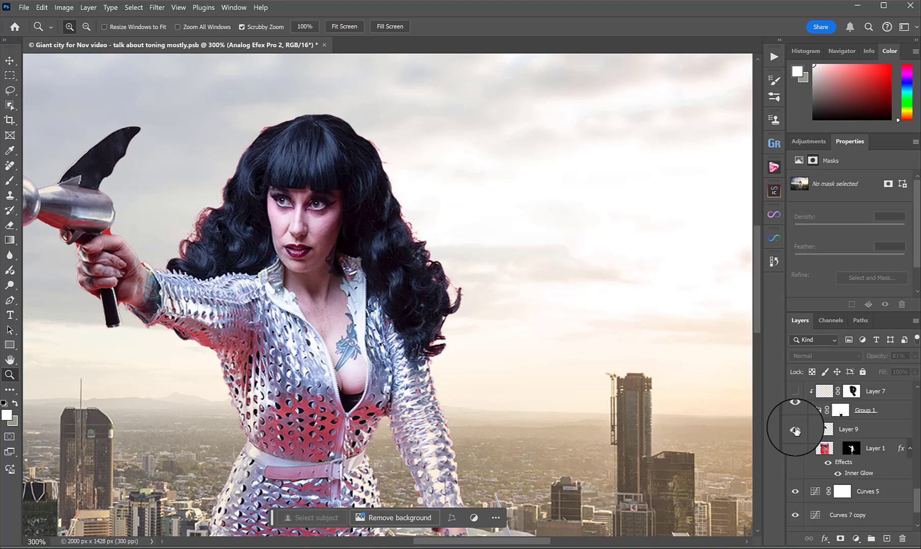
key("ctrl+1")
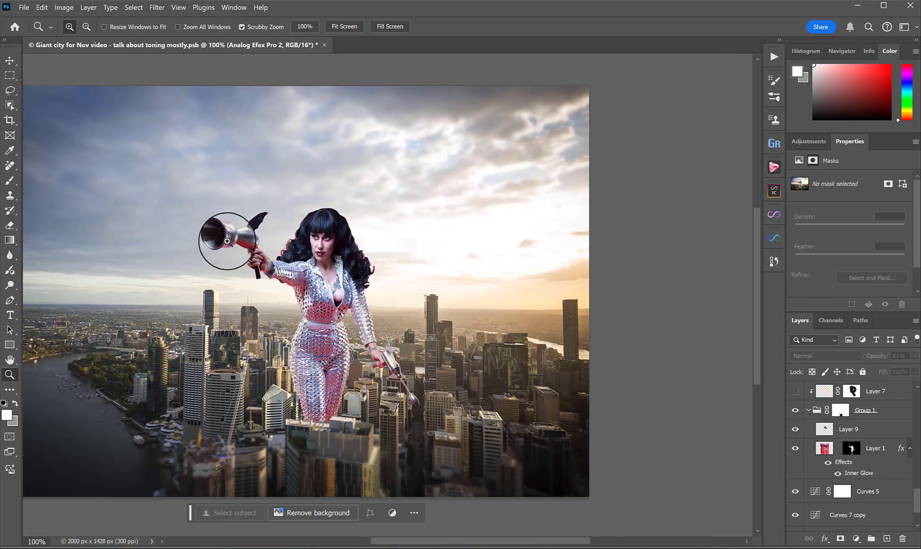
left_click(230, 243)
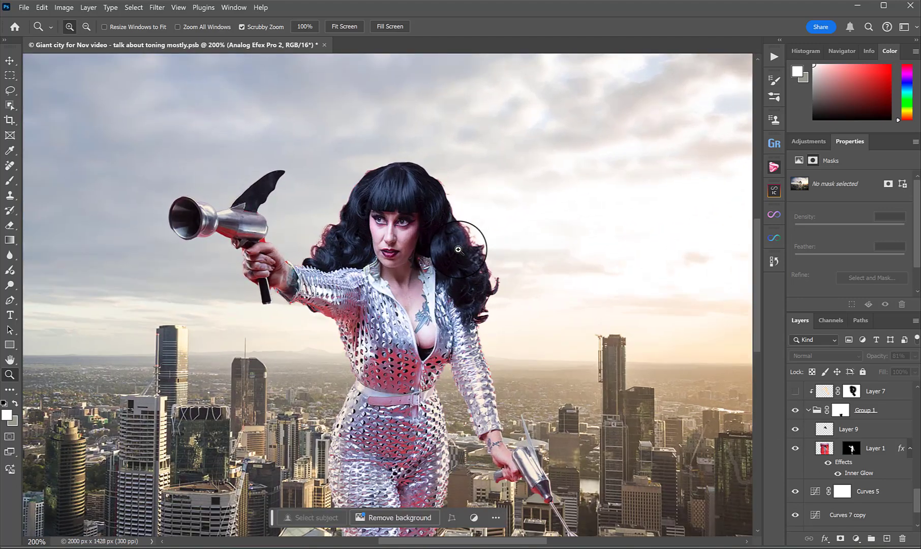
left_click(458, 249, "alt")
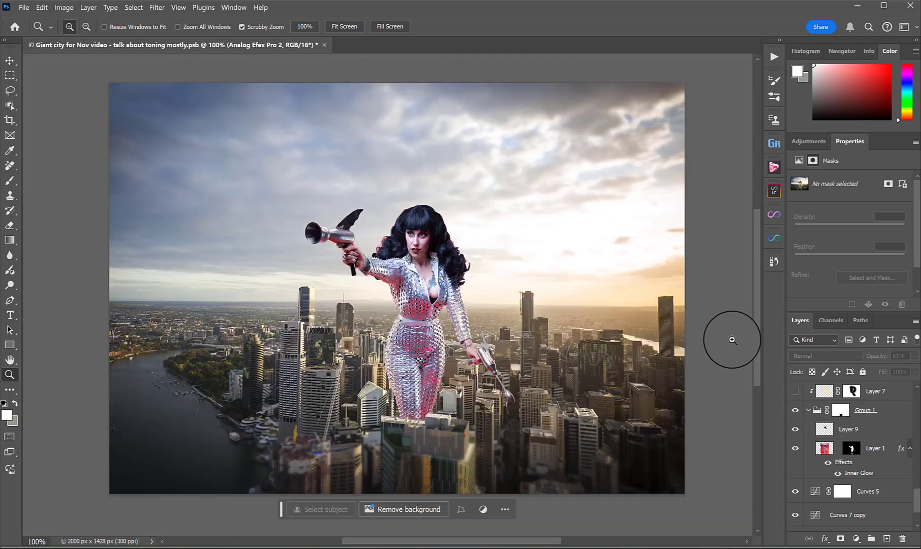
scroll(874, 457, "up", 2)
- Compare the woman with and without Layer 7 (Luminosity, 85%), keeping its toning on
left_click(796, 429)
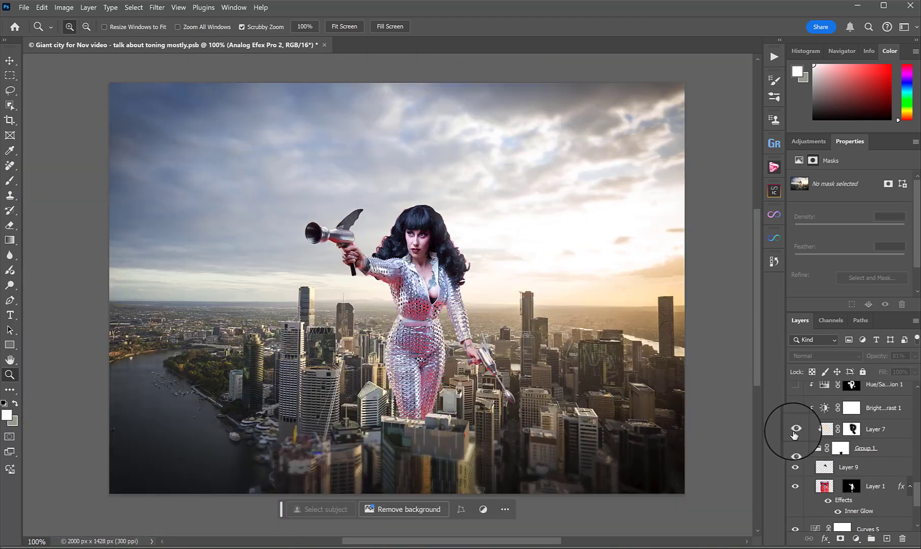
left_click(795, 429)
left_click(795, 429)
left_click(796, 429)
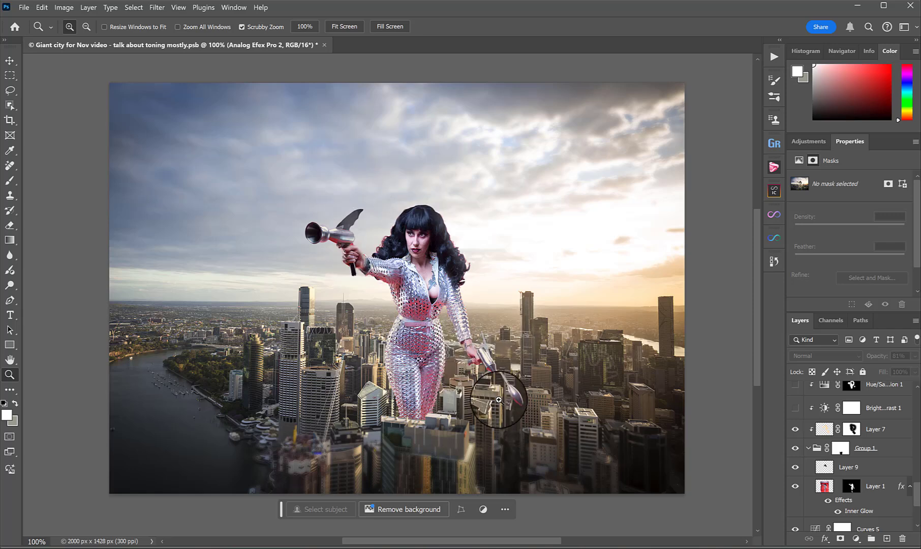
left_click(795, 429)
left_click(795, 429)
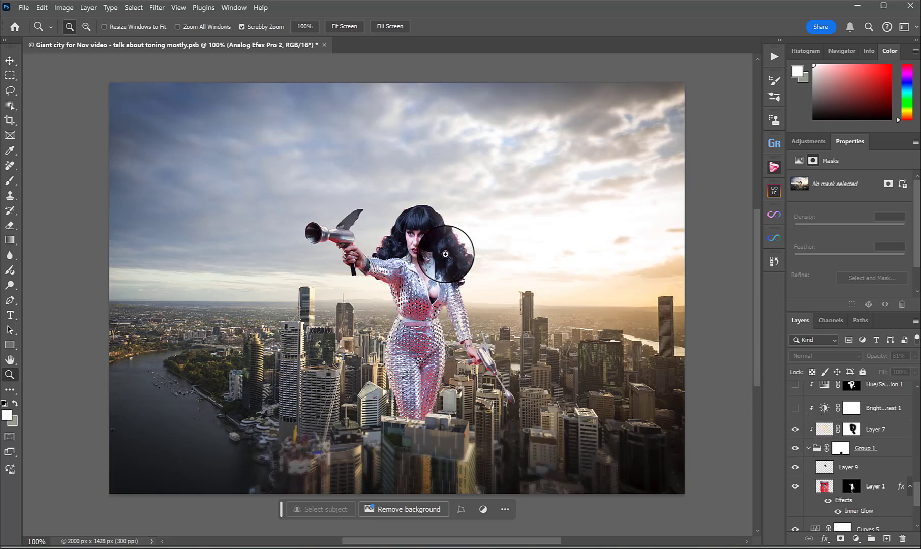
left_click(808, 429)
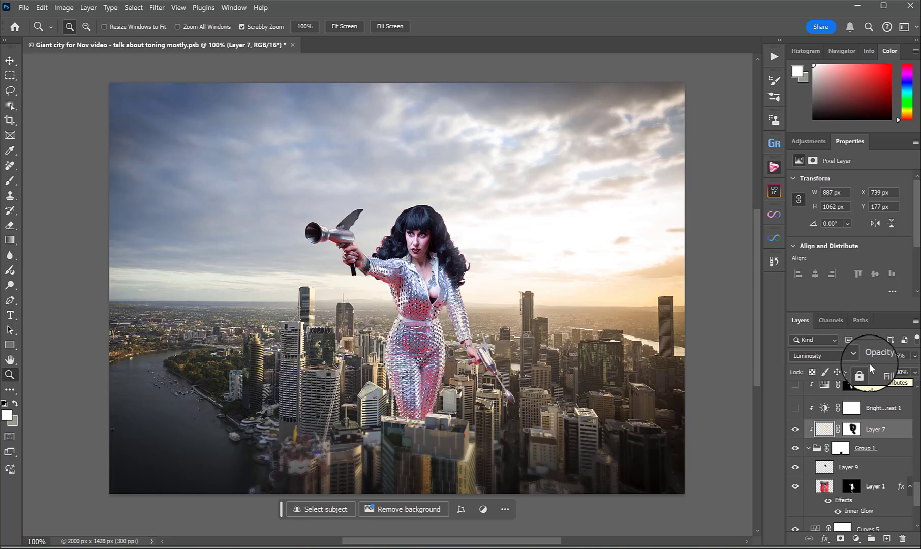
left_click(795, 430)
left_click(795, 429)
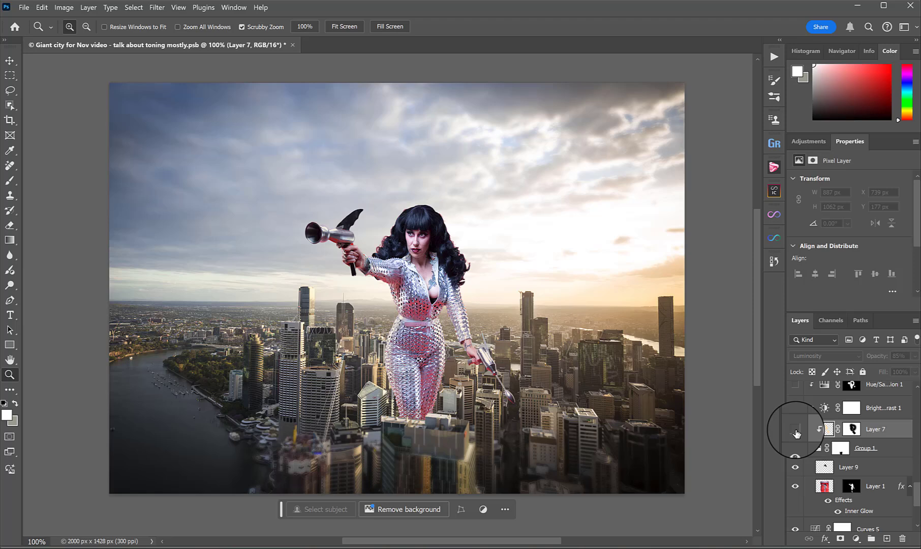
left_click(796, 430)
left_click(795, 430)
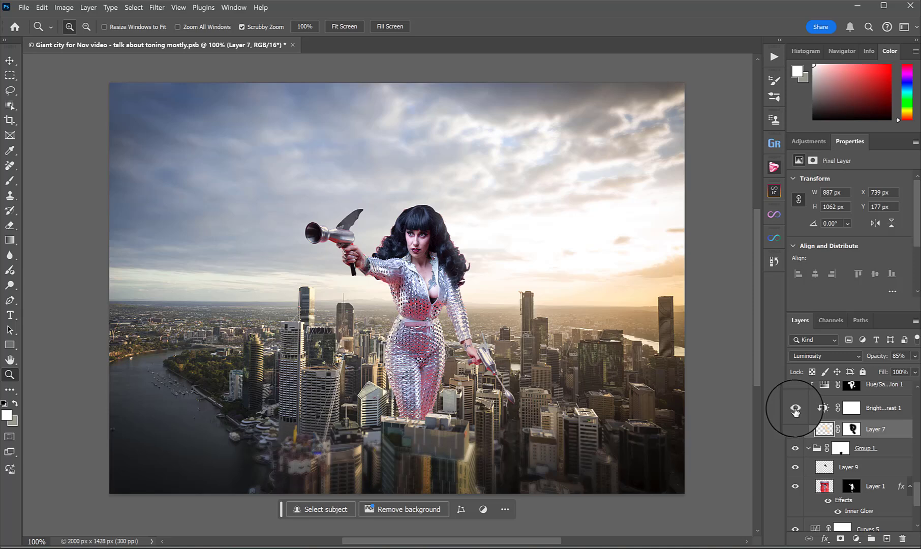
- Turn on the Brightness/Contrast 1 adjustment to brighten the sky and city
left_click(795, 409)
left_click(796, 409)
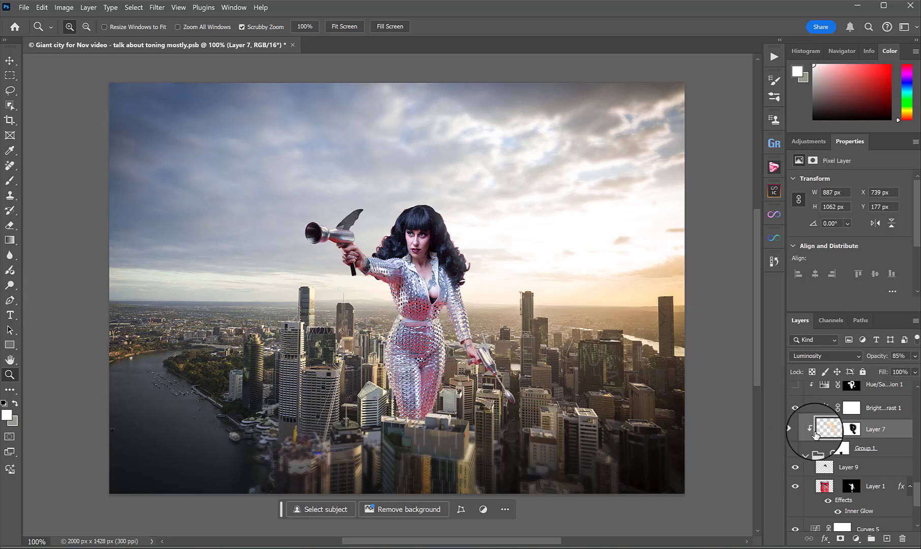
scroll(794, 417, "up", 2)
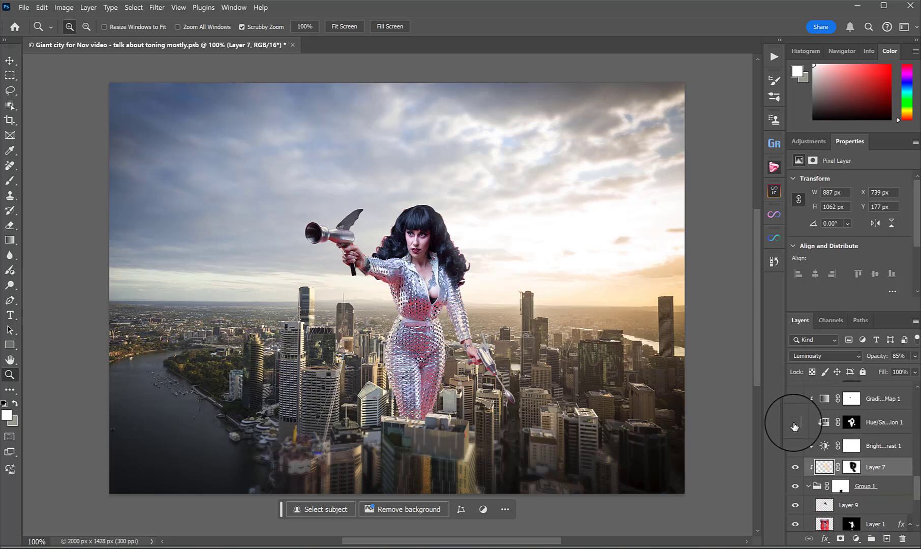
- Check Hue/Saturation 1's Reds saturation of -100 and toggle its mask off and back on
left_click(851, 422)
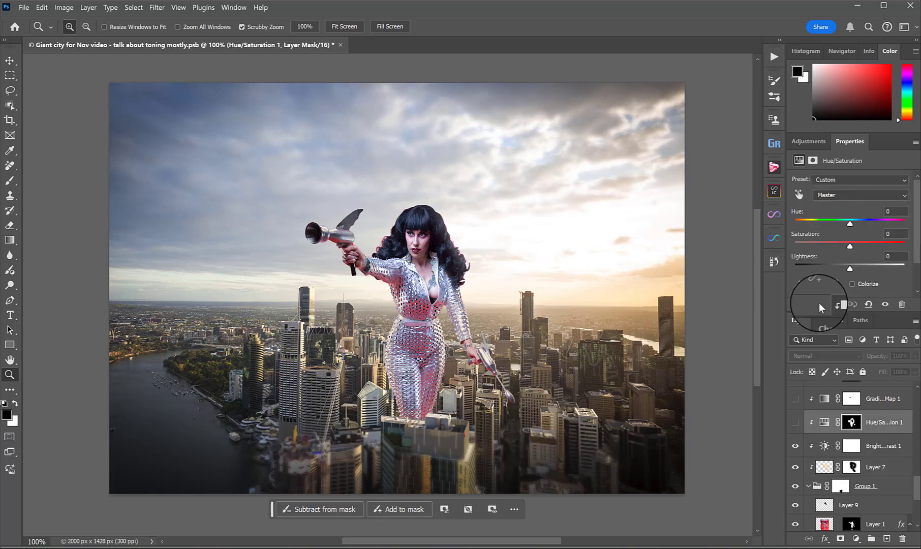
left_click(845, 196)
left_click(836, 217)
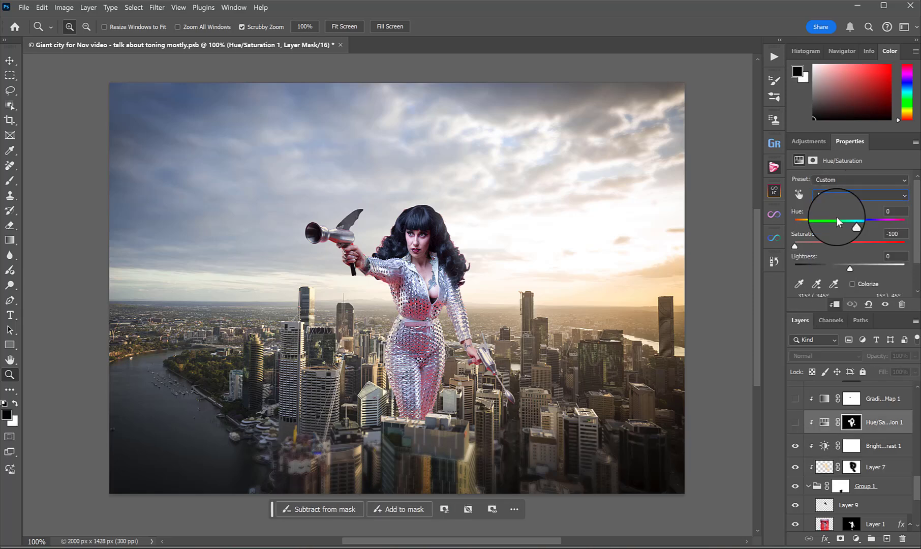
left_click(852, 424, "shift")
left_click(852, 423, "shift")
- Toggle Hue/Saturation 1 to compare the suit's pink tint, leaving it on
left_click(794, 422)
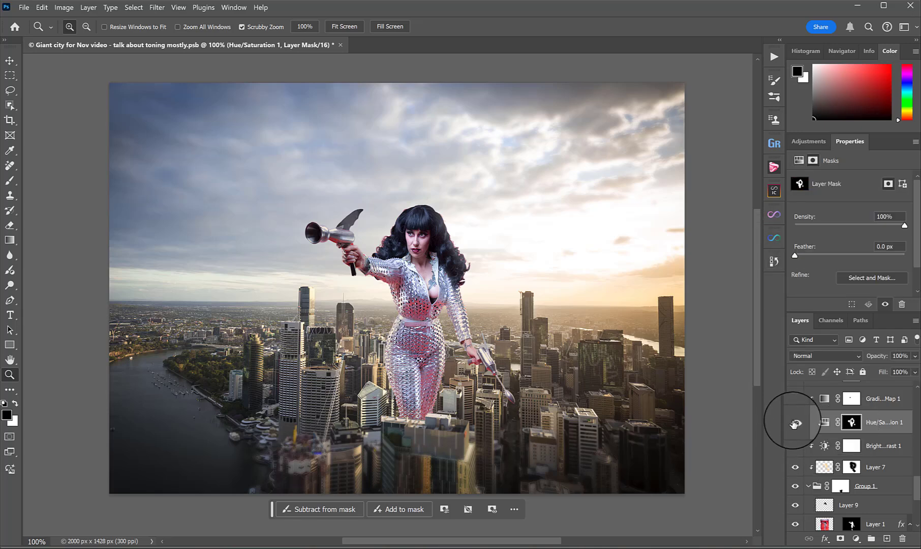
left_click(795, 422)
left_click(794, 422)
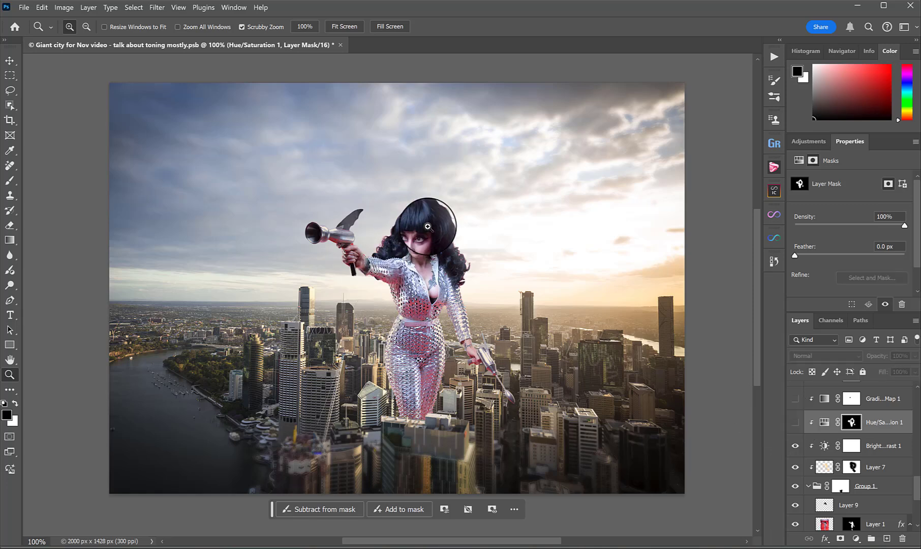
left_click(795, 423)
left_click(794, 424)
left_click(795, 423)
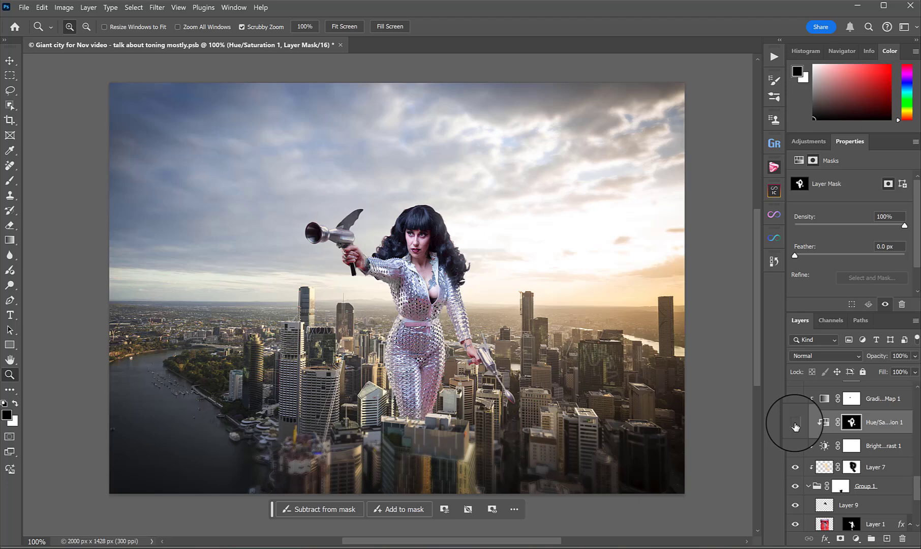
left_click(795, 423)
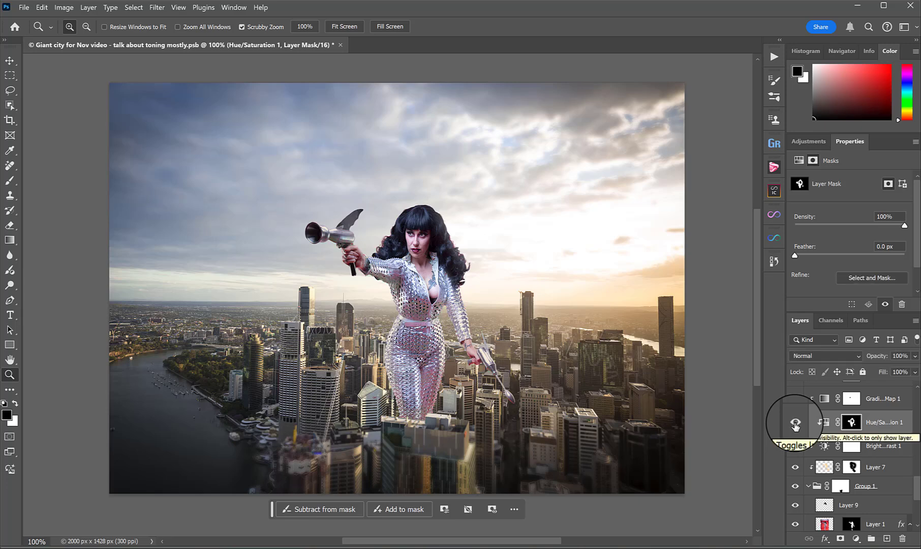
left_click(795, 423)
left_click(795, 424)
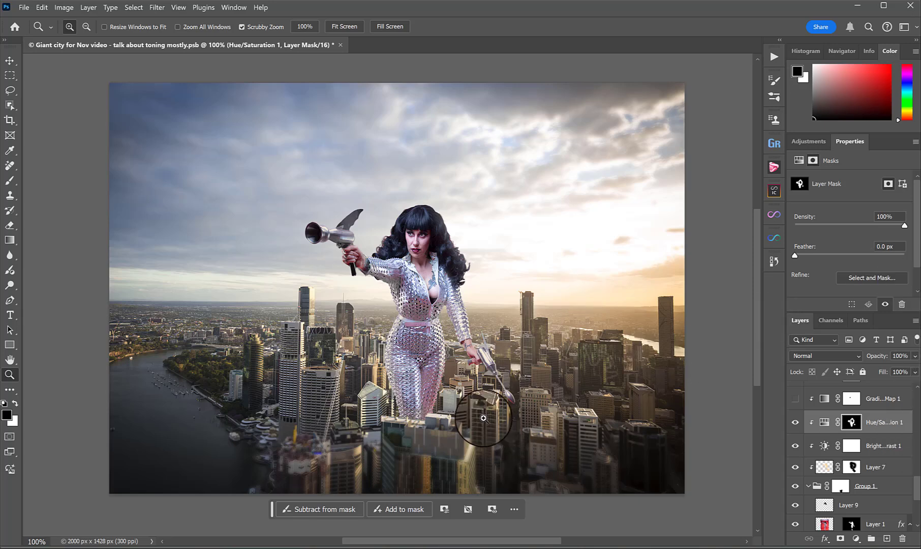
scroll(802, 439, "up", 4)
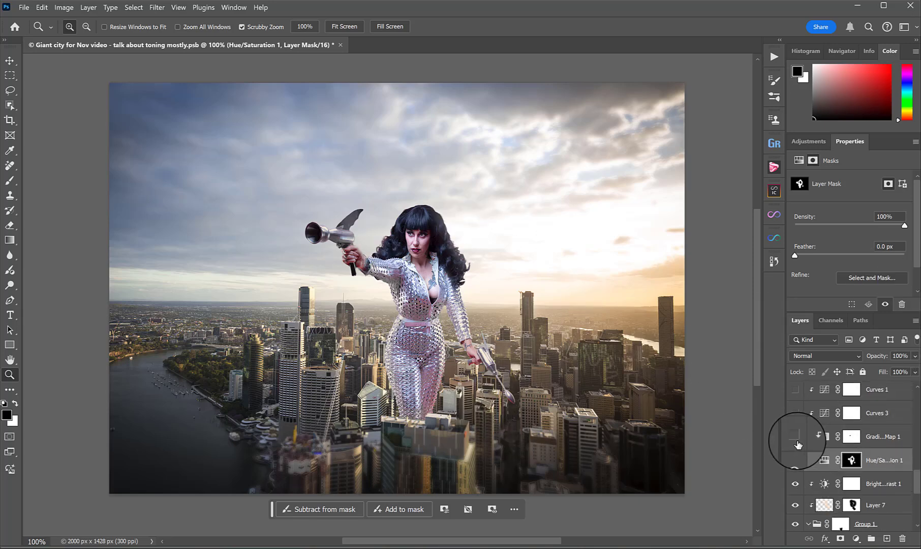
- Select Curves 3, show Curves 1 for a greenish tint, and view its RGB curve
left_click(797, 447)
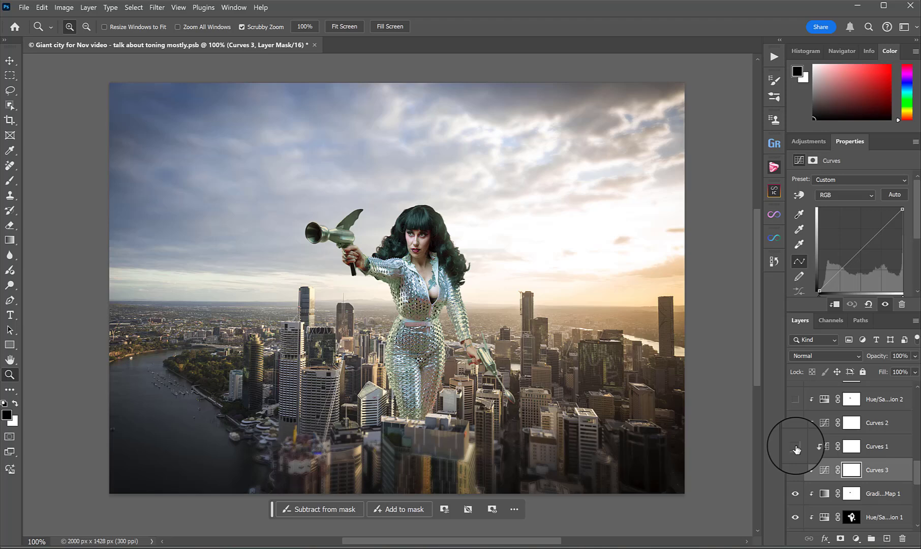
left_click(795, 448)
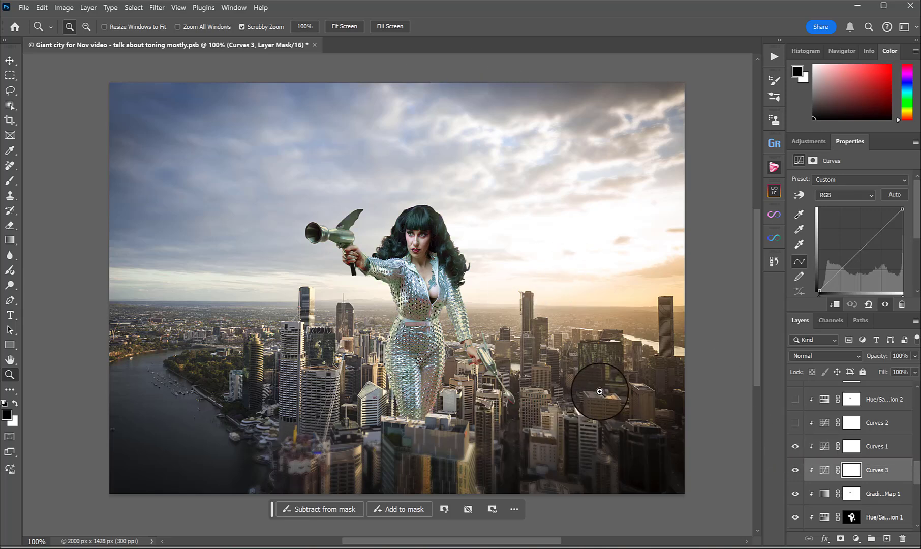
left_click(810, 447)
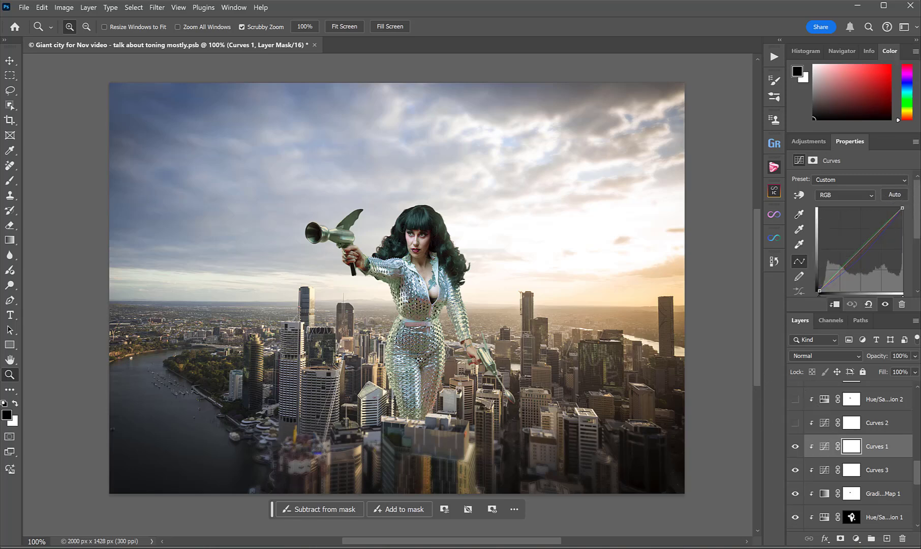
- Turn on Curves 2 and Hue/Saturation 2 at -17 saturation, comparing it on and off
left_click(794, 422)
left_click(795, 399)
left_click(828, 419)
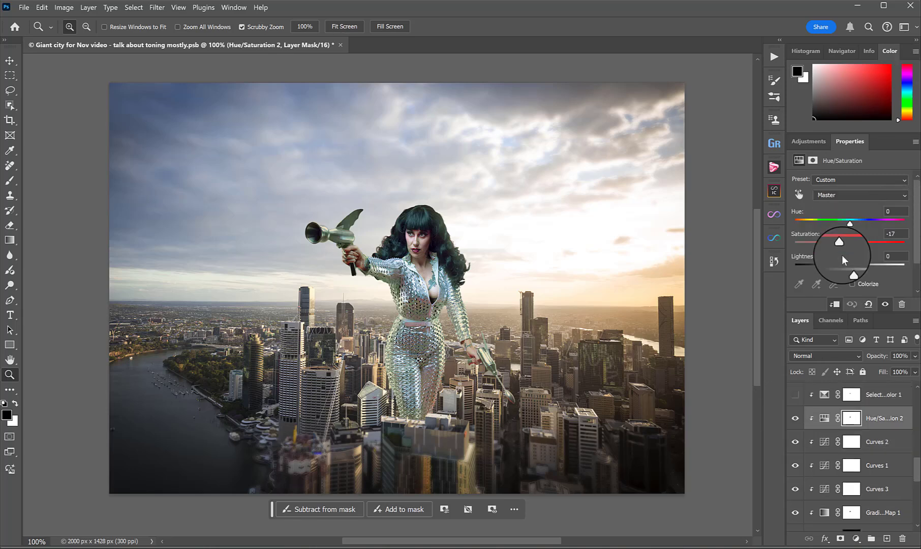
left_click(795, 419)
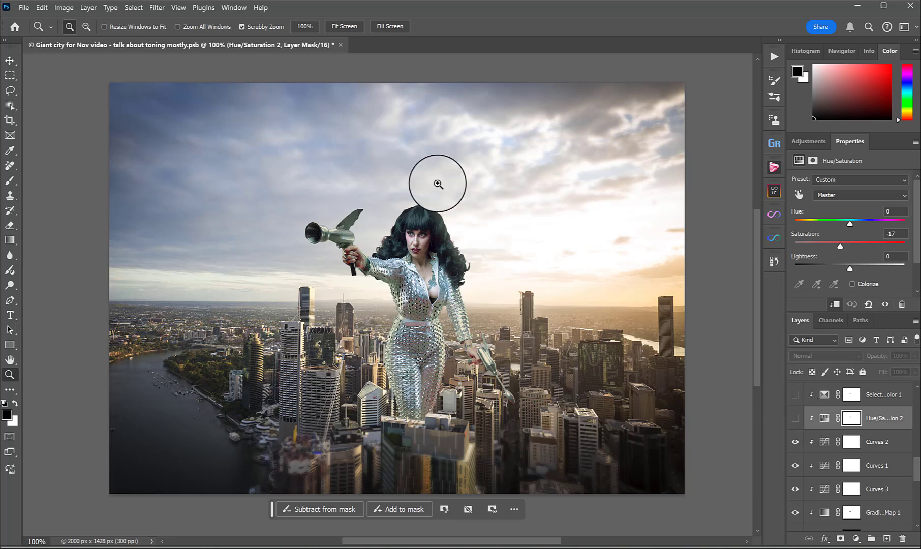
left_click(794, 420)
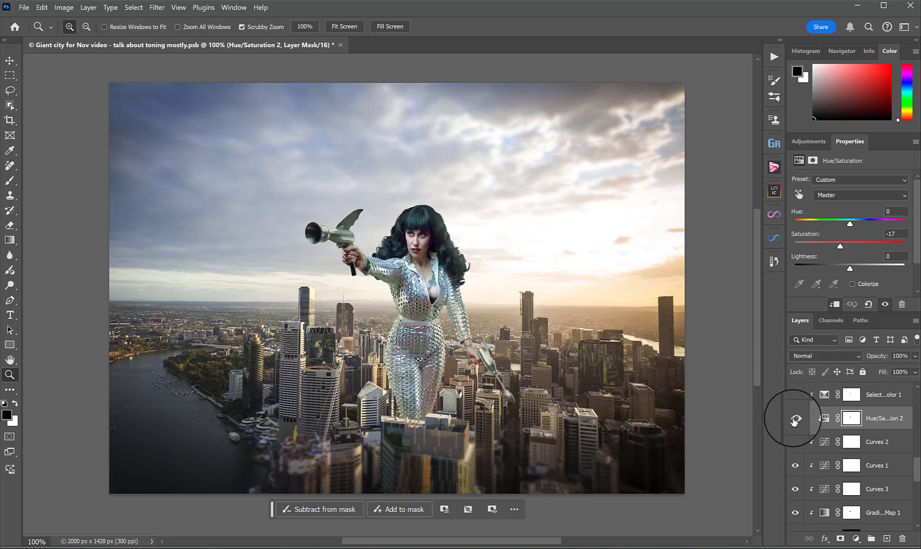
scroll(822, 437, "up", 2)
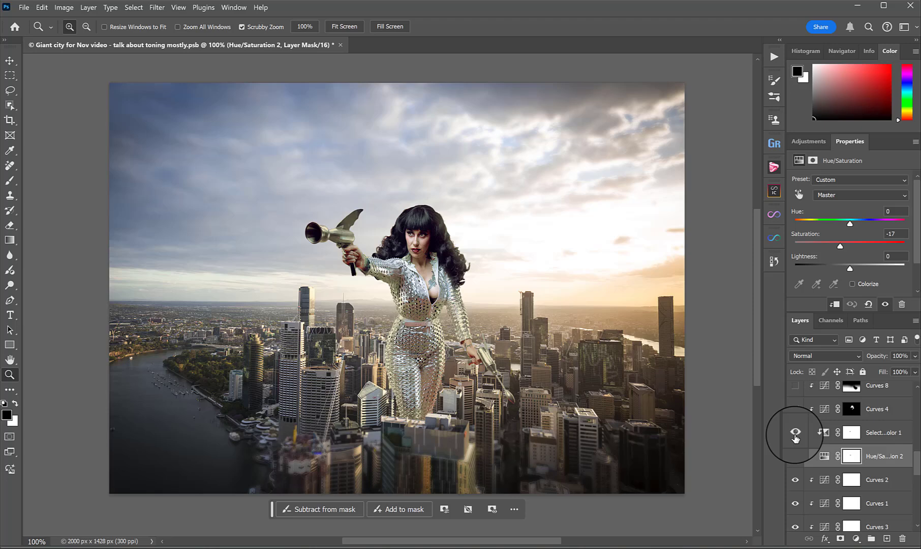
- Review Selective Color 1's Yellows and Greens settings and toggle it to compare the figure
left_click(824, 435)
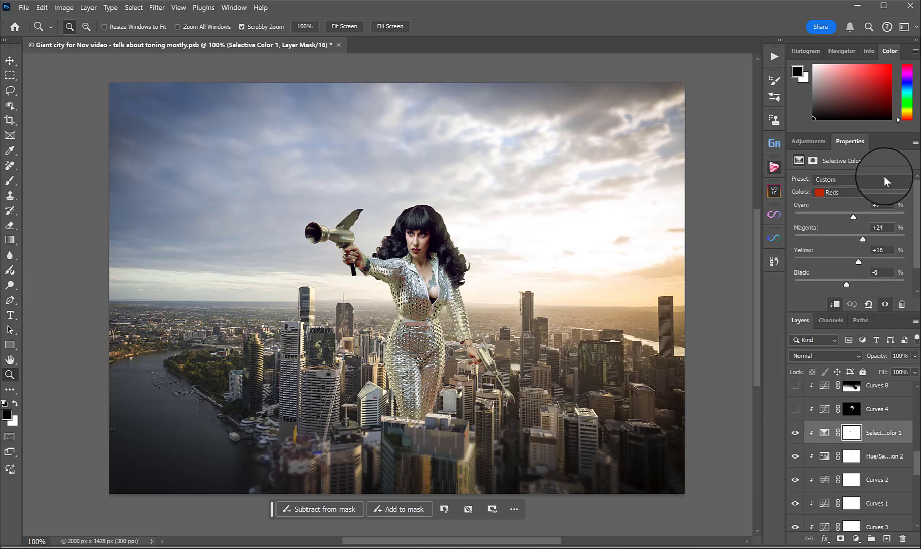
left_click(857, 195)
left_click(839, 212)
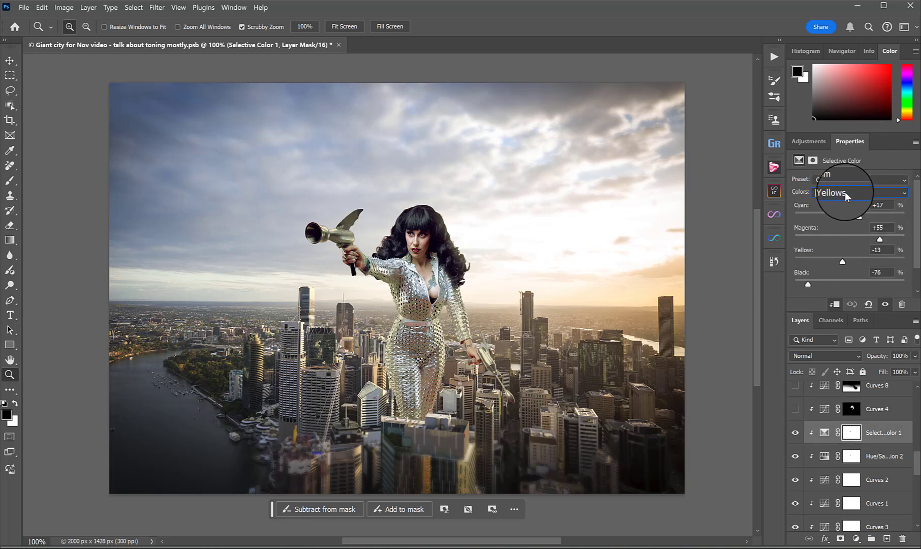
left_click(842, 192)
left_click(843, 230)
left_click(795, 432)
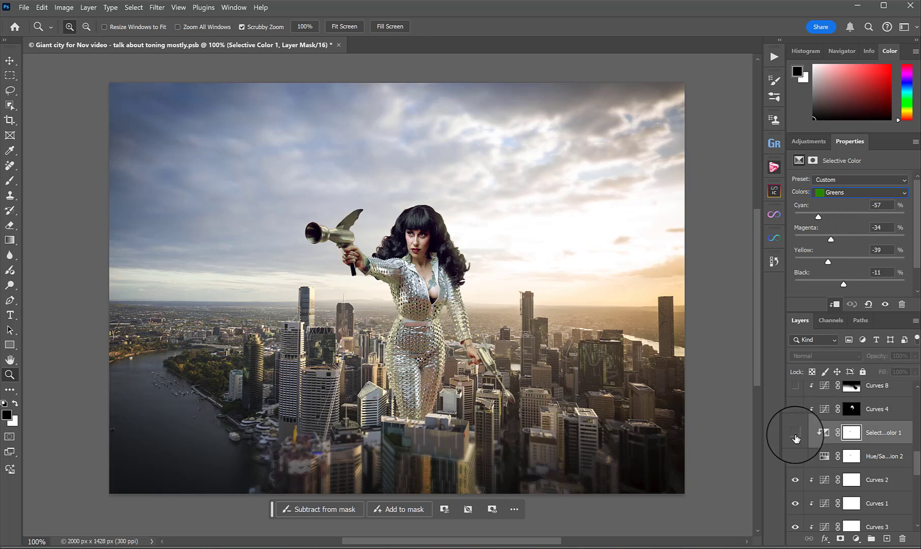
left_click(795, 433)
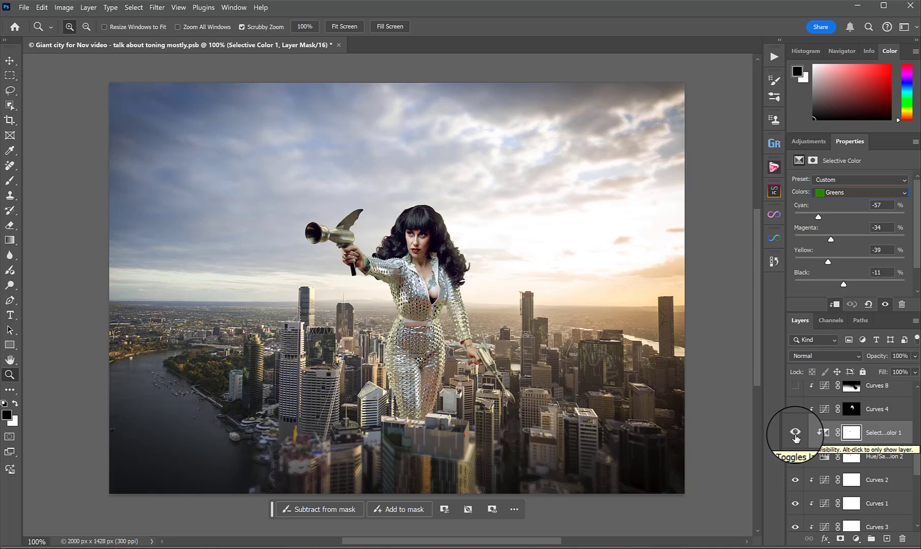
left_click(796, 433)
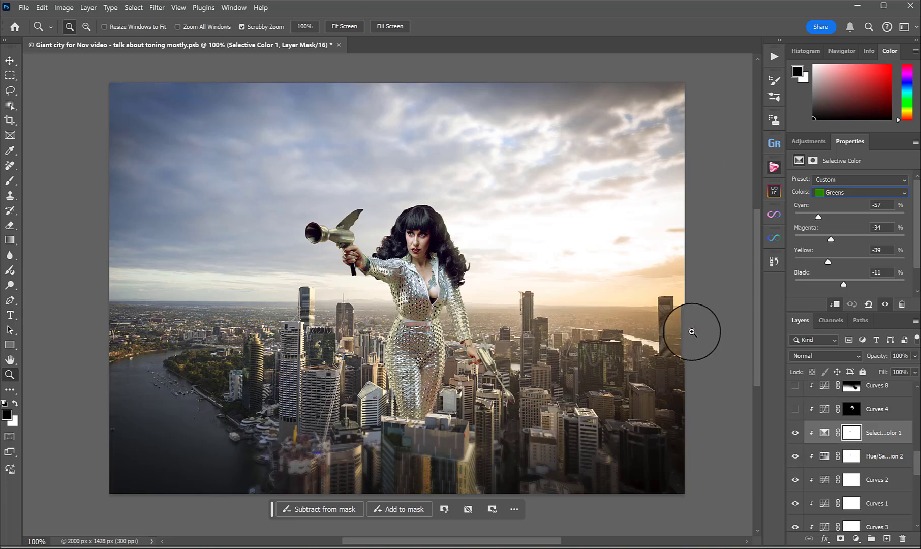
scroll(801, 437, "up", 1)
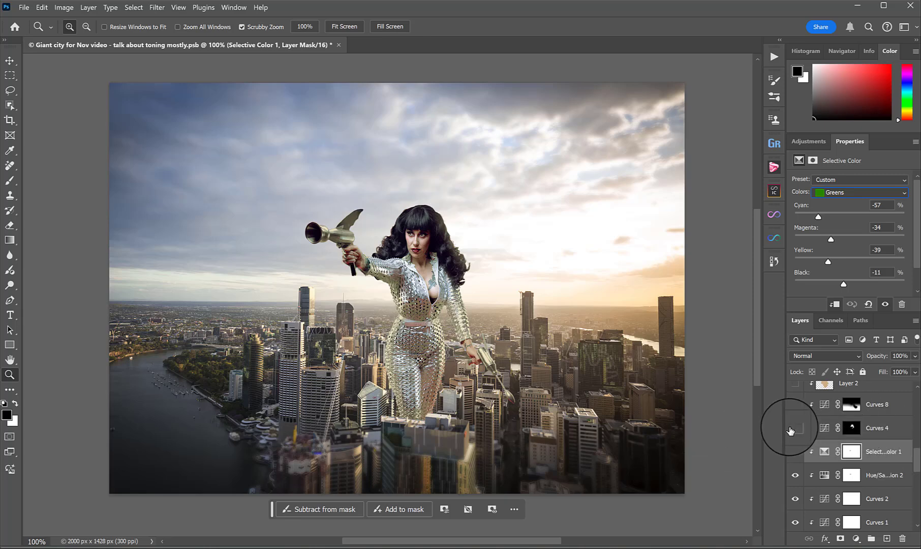
- Turn on Curves 4, comparing the woman's face, and switch Selective Color 1 back on
left_click(795, 429)
left_click(795, 430)
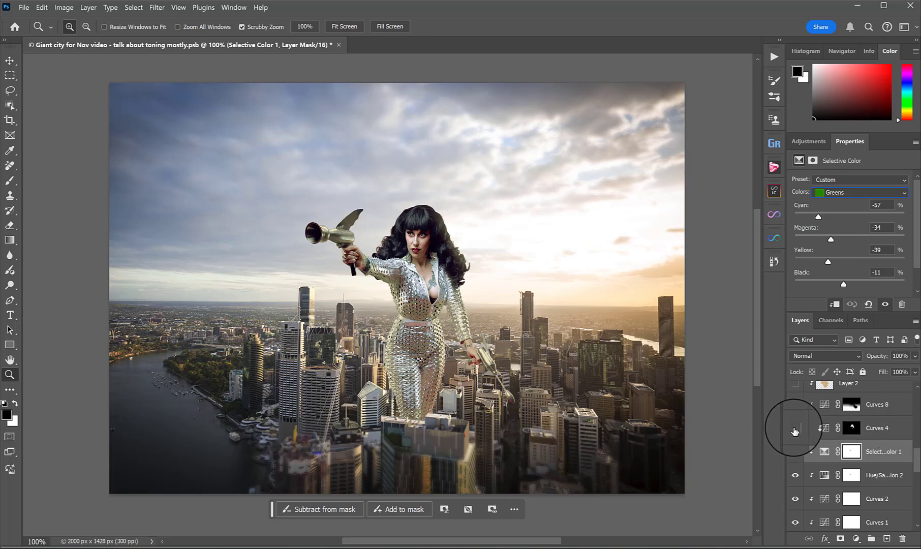
left_click(796, 430)
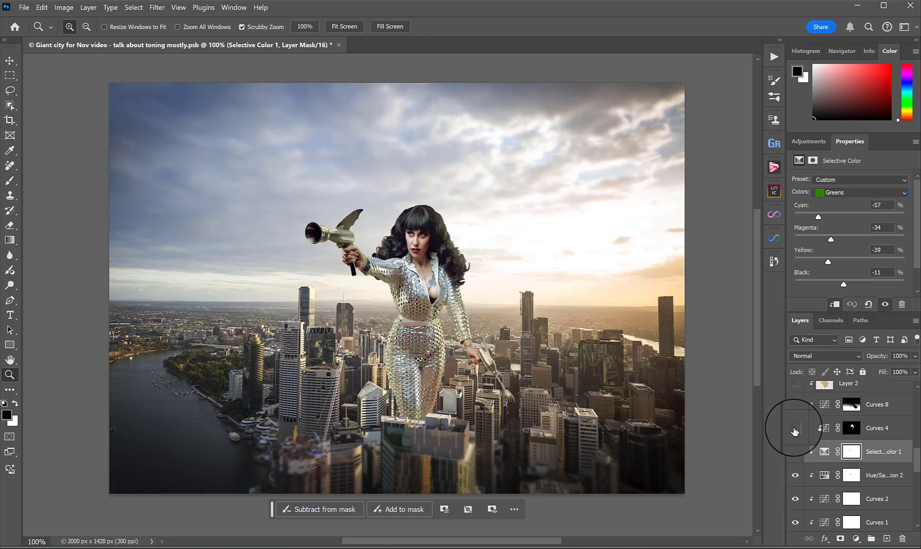
left_click(794, 451)
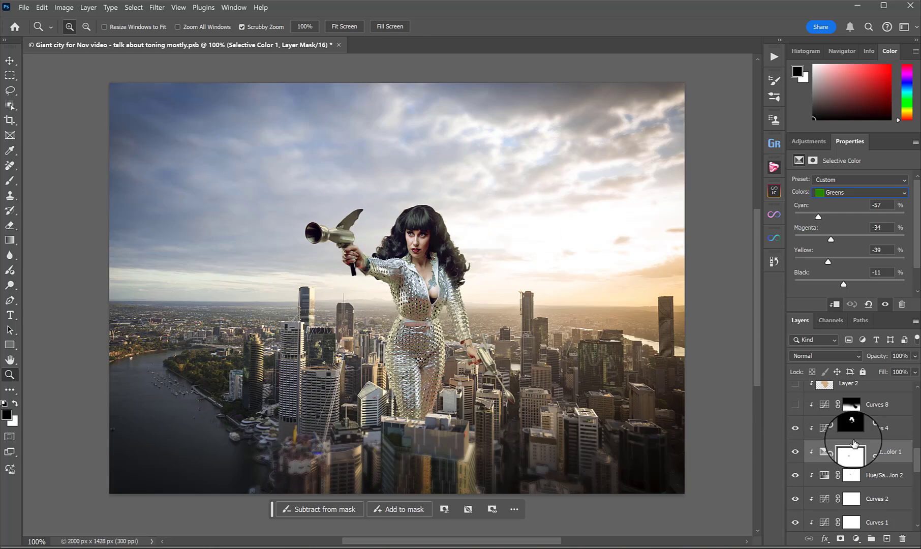
- Switch on Curves 8, toggling it to check its darkening, and leave it visible
left_click(795, 428)
left_click(795, 404)
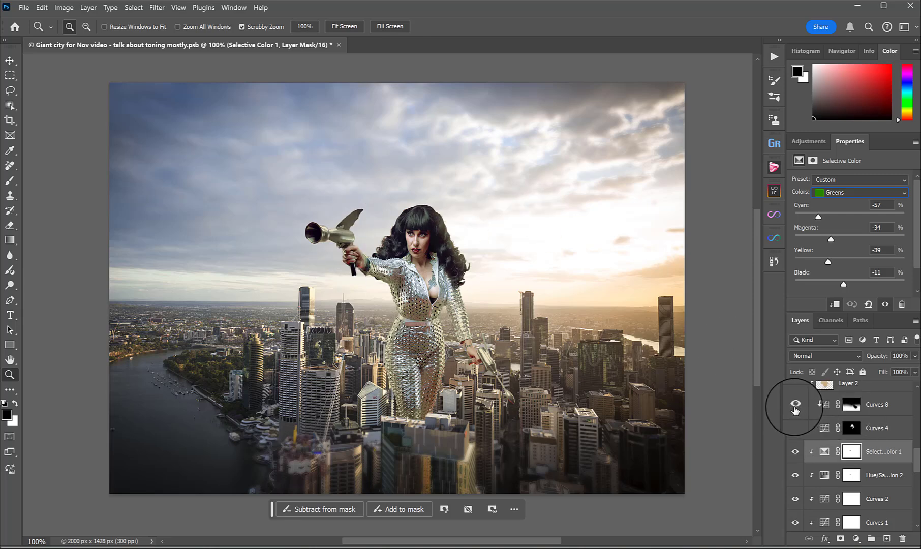
left_click(796, 404)
left_click(795, 404)
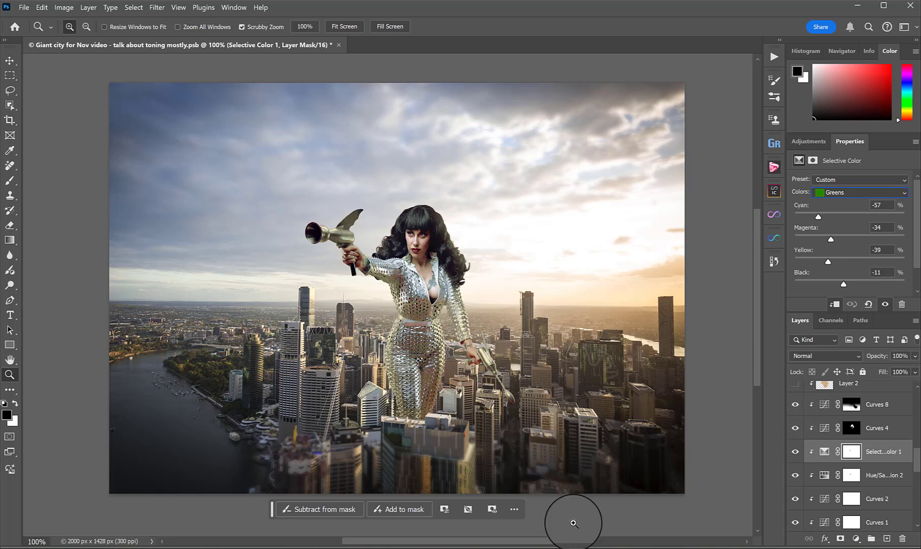
left_click(796, 406)
left_click(795, 405)
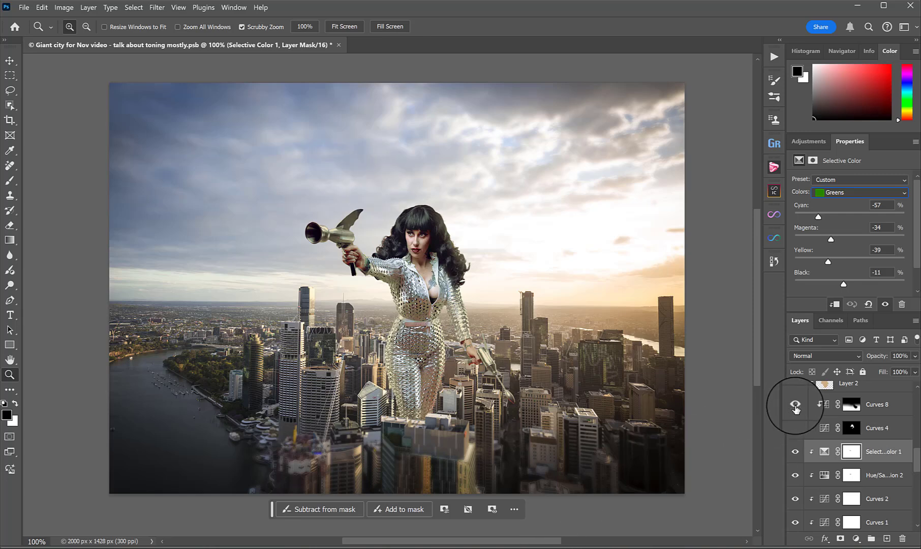
scroll(797, 427, "up", 3)
scroll(796, 441, "up", 1)
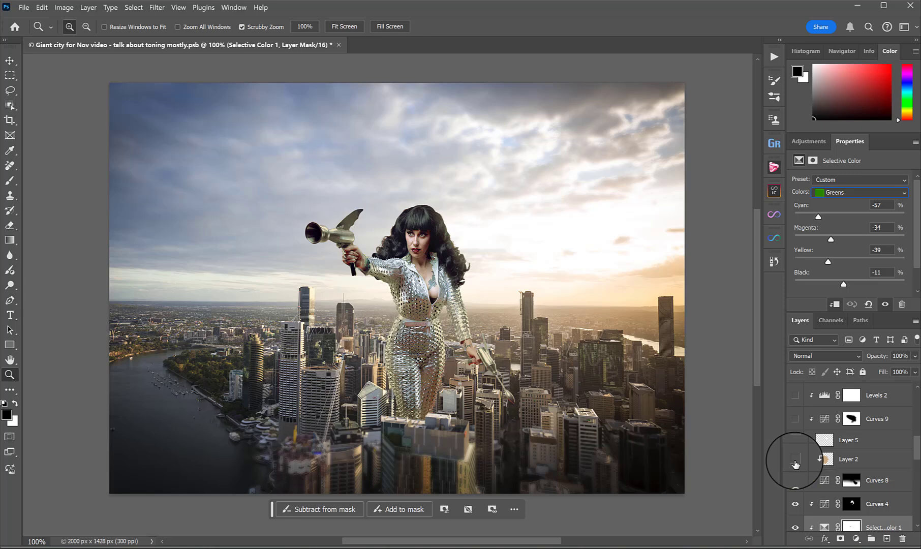
- Show the 10%-opacity Layer 2, comparing it on and off, and leave it visible
left_click(795, 460)
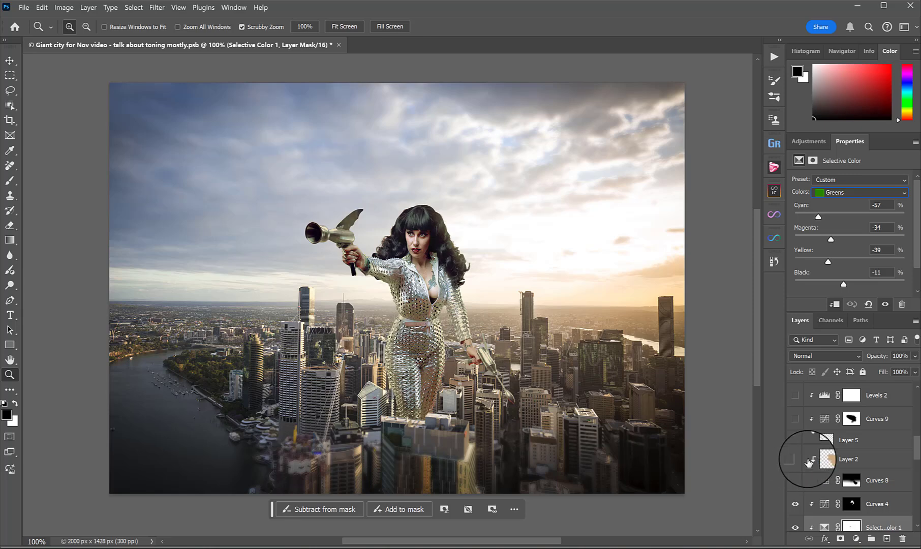
left_click(796, 463)
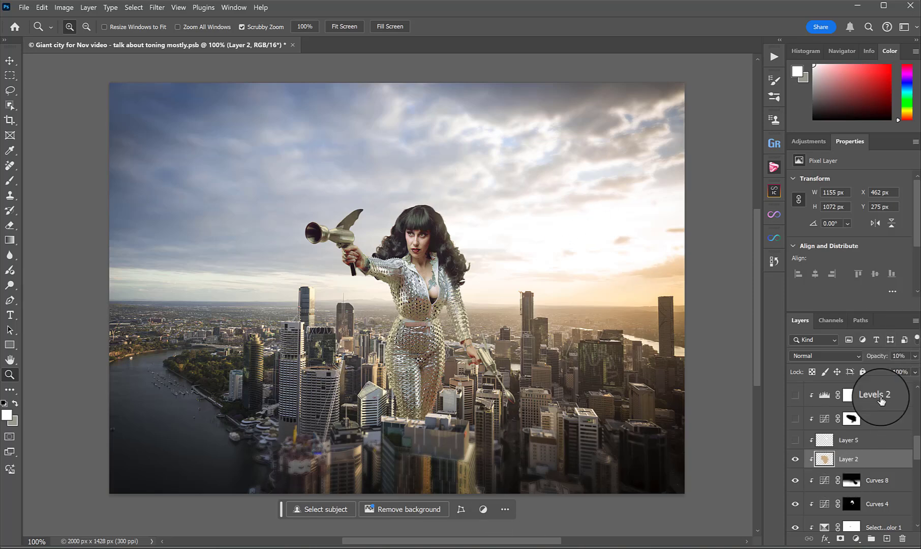
left_click(796, 460)
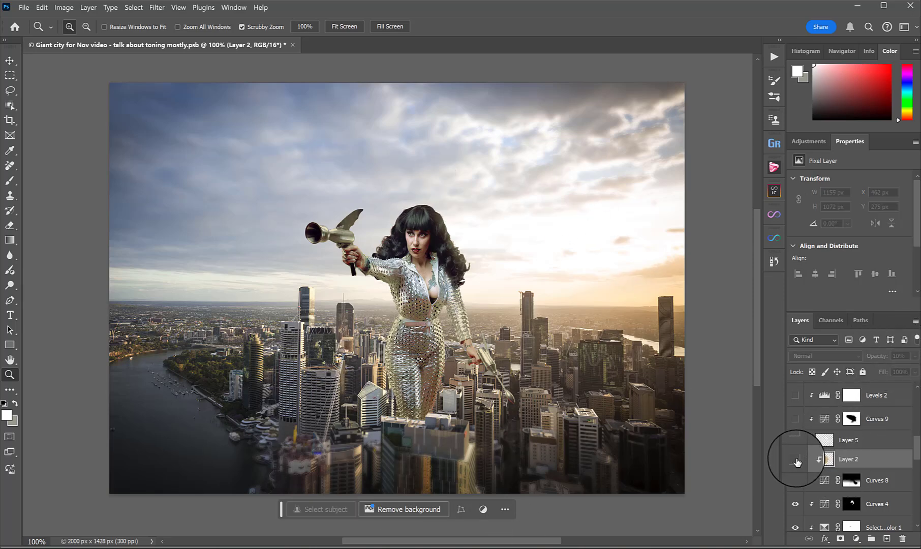
left_click(795, 460)
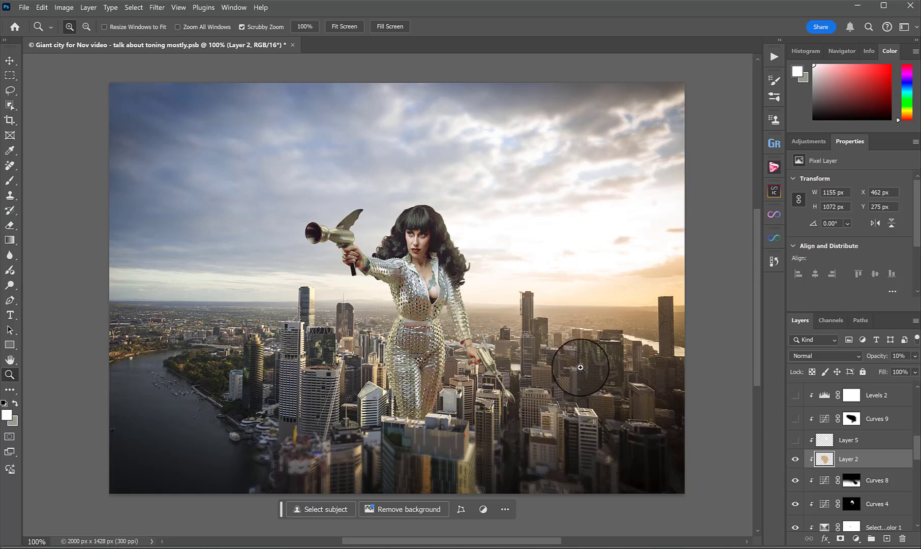
- Turn on Layer 5 to brighten face and hair, toggling it to compare
left_click(796, 441)
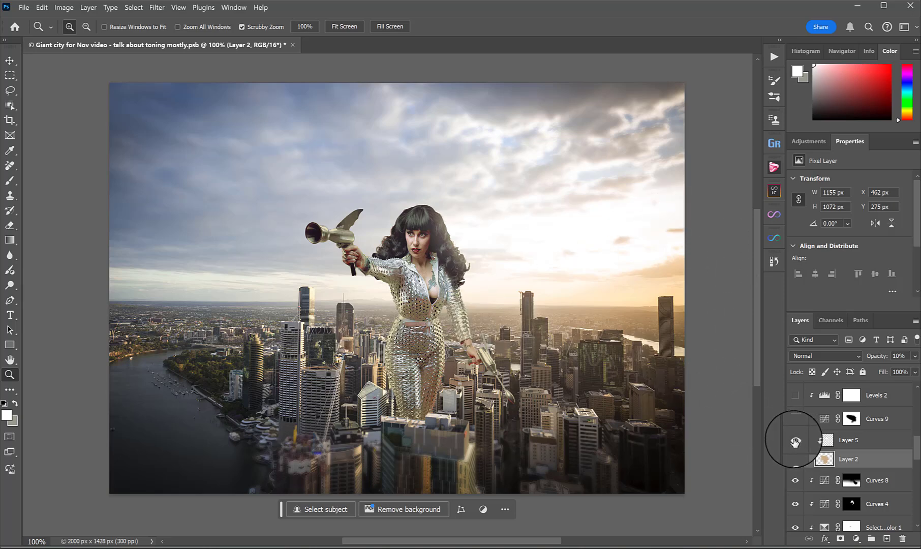
left_click(795, 441)
left_click(796, 441)
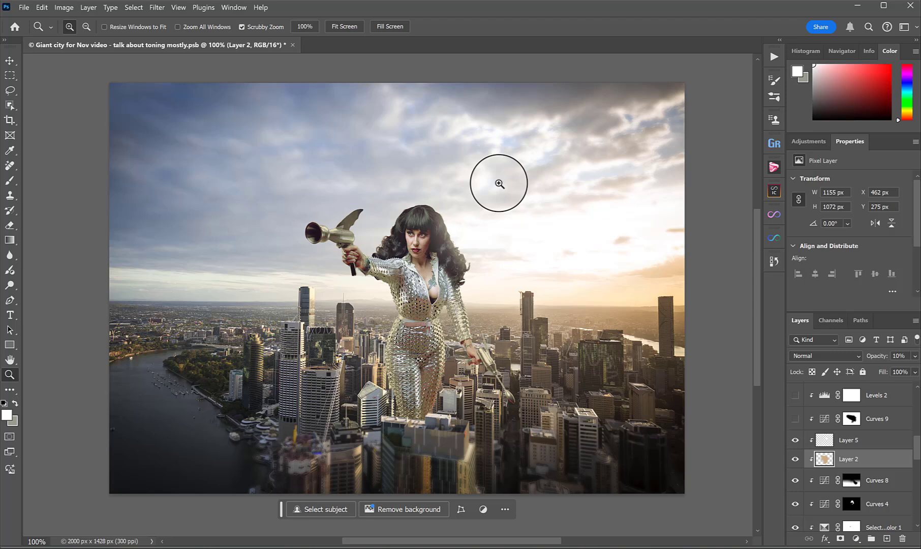
left_click(796, 440)
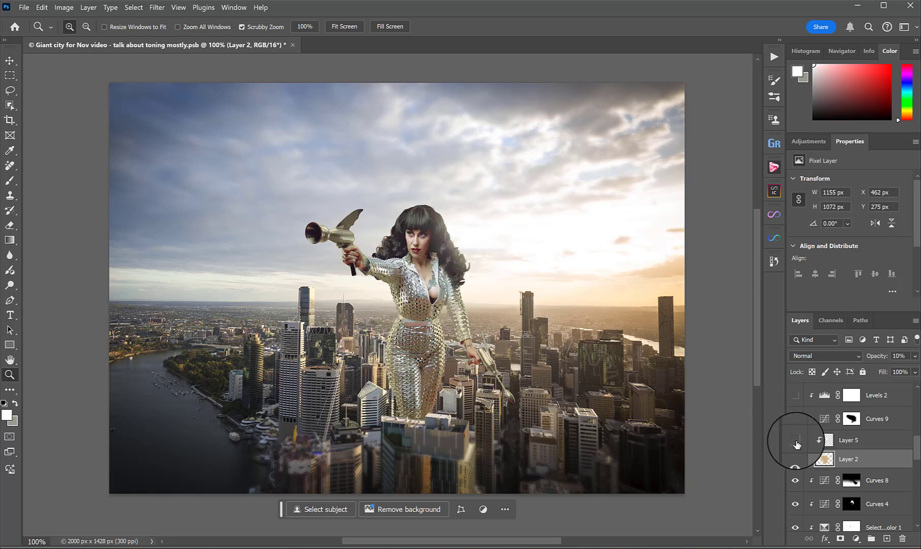
left_click(795, 441)
left_click(795, 441)
left_click(796, 441)
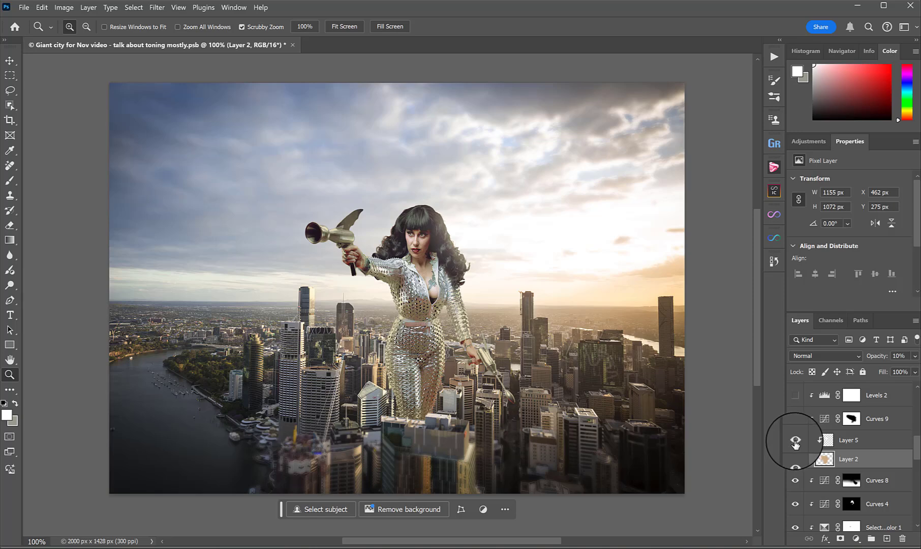
scroll(794, 442, "up", 1)
- Turn on Curves 9 to darken the woman's legs, toggling it to compare before and after
left_click(793, 439)
left_click(794, 438)
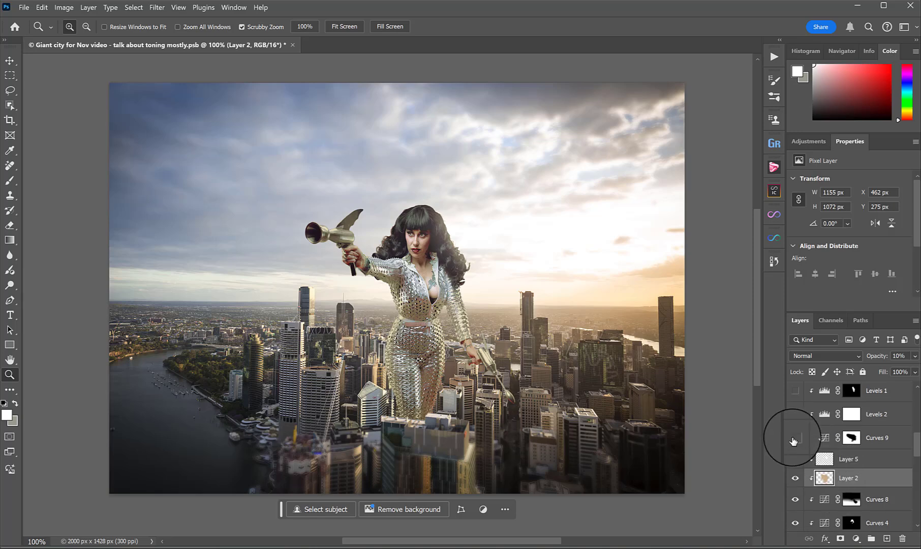
left_click(794, 438)
left_click(795, 439)
left_click(794, 439)
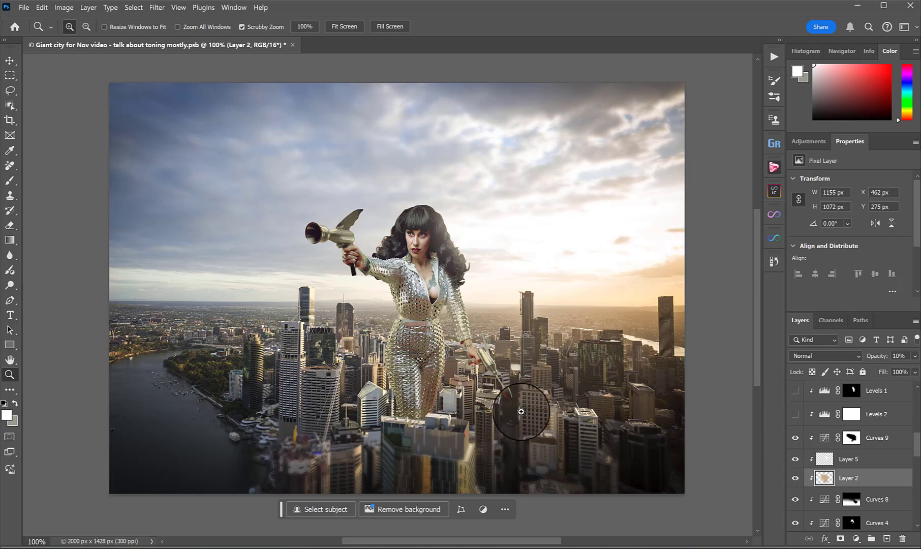
- Enable Levels 1, then disable its mask to compare and view the mask on its own
scroll(797, 436, "up", 1)
left_click(796, 429)
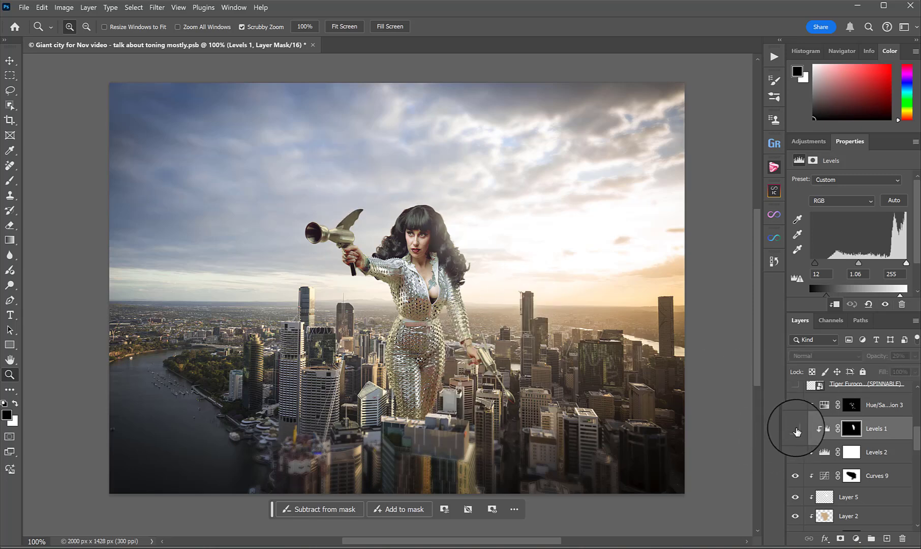
left_click(853, 431, "shift")
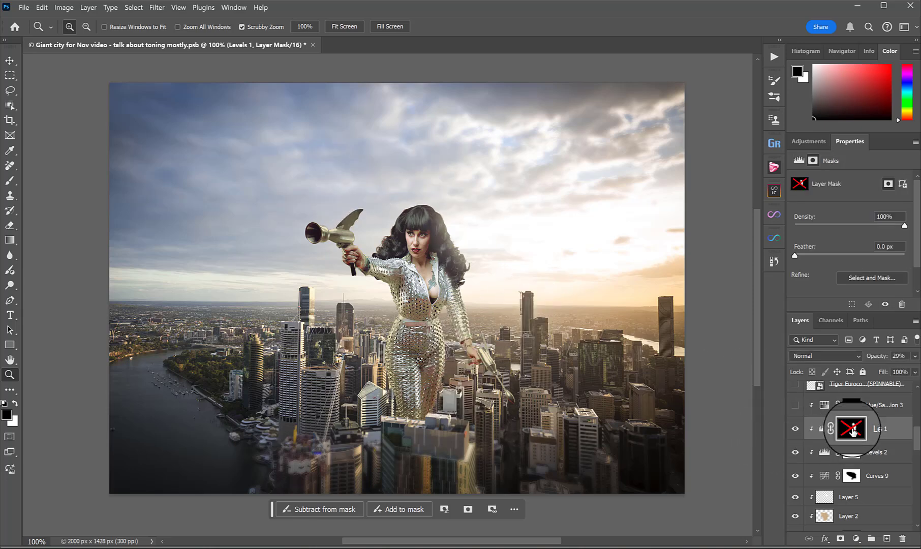
left_click(853, 431, "shift")
left_click(854, 431, "alt")
left_click(854, 431, "alt")
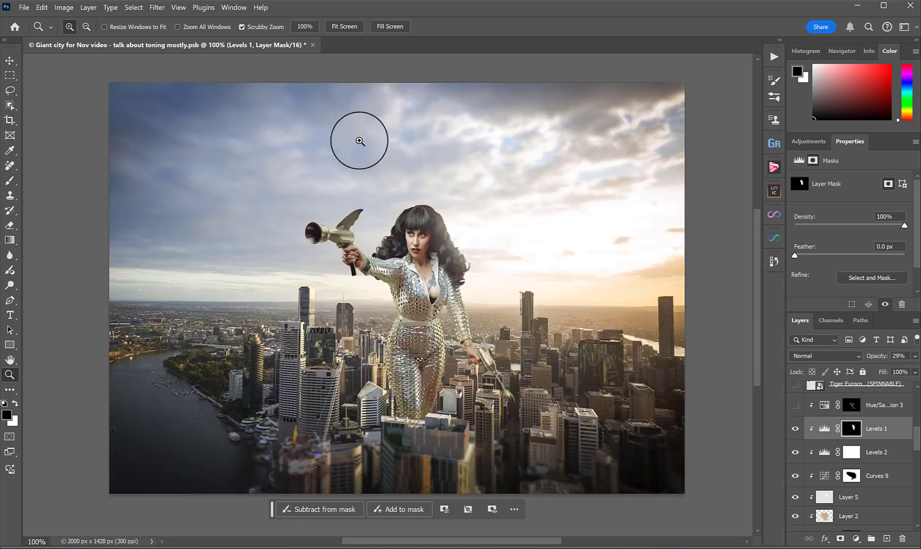
scroll(832, 451, "up", 1)
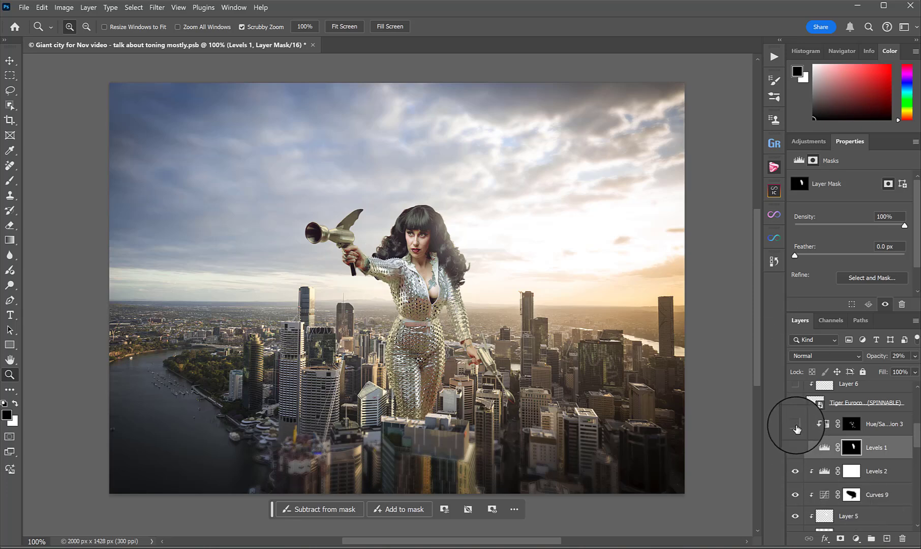
- Switch on Hue/Saturation 3, comparing with it hidden, and preview its scattered-patch mask
left_click(796, 427)
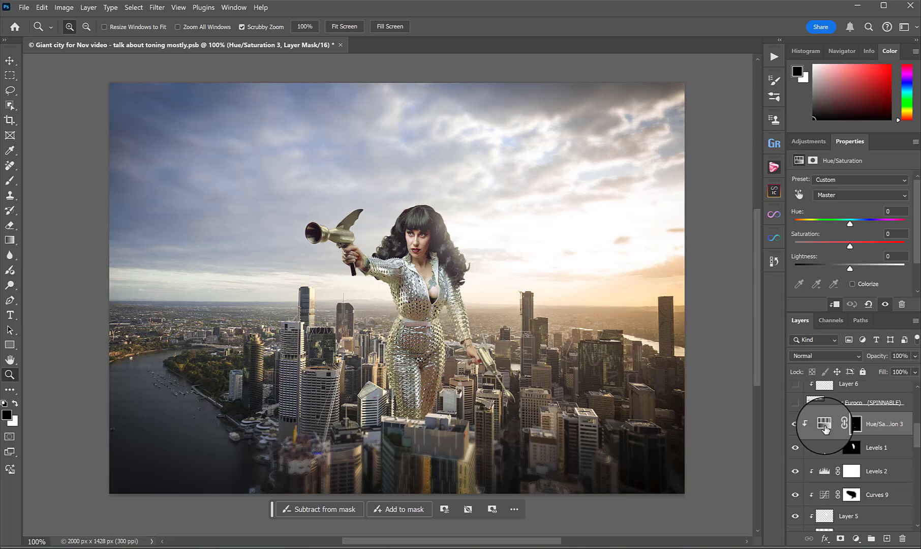
left_click(796, 426)
left_click(796, 426)
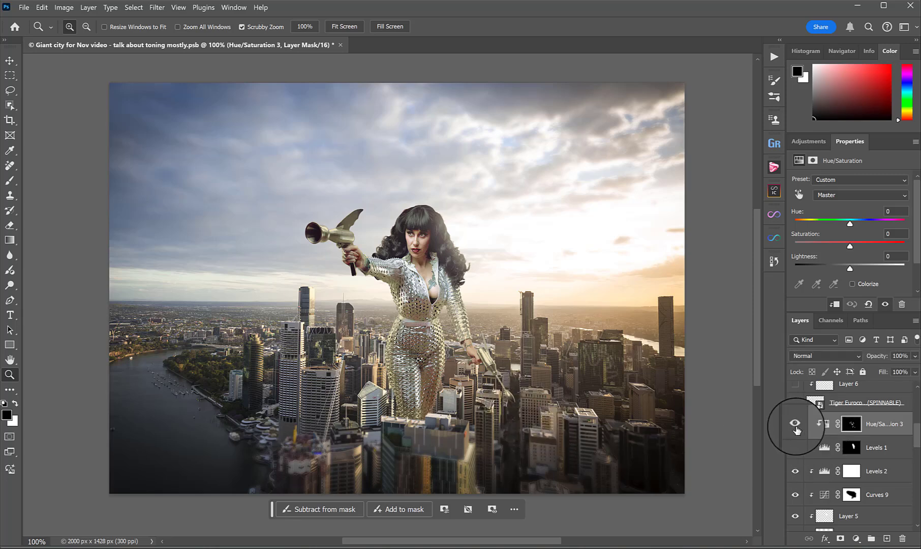
left_click(796, 426)
left_click(796, 425)
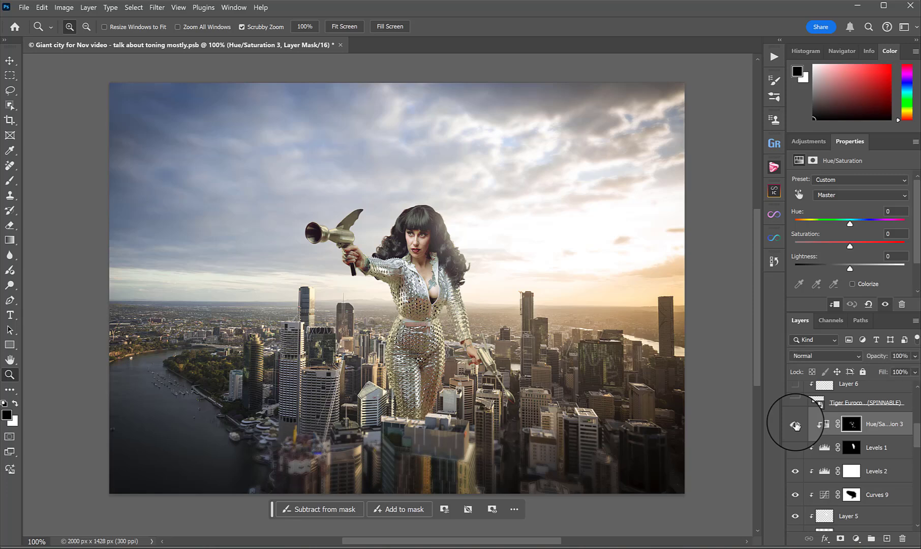
left_click(853, 425, "alt")
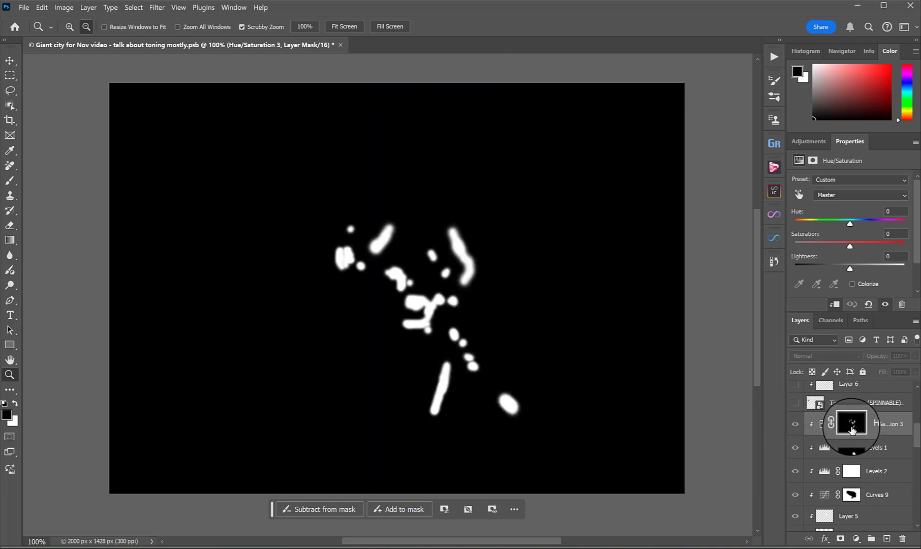
left_click(852, 426, "alt")
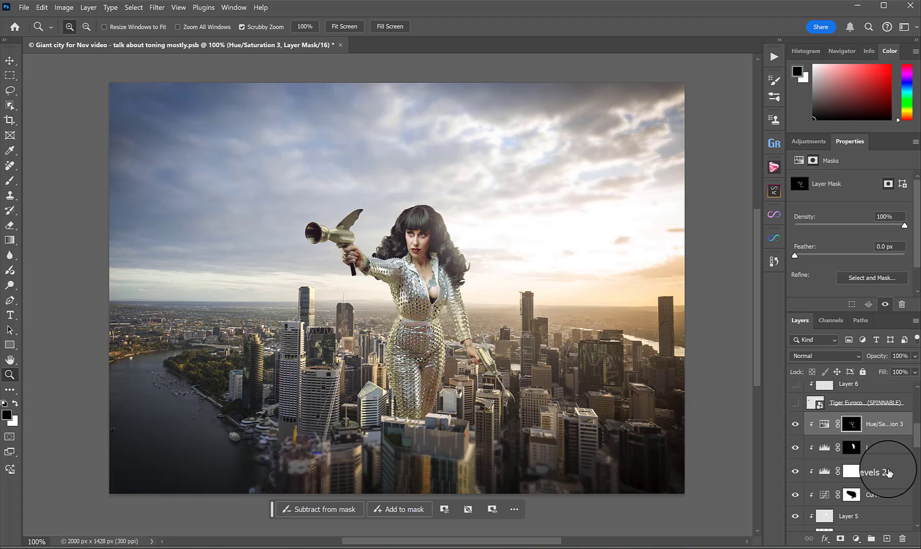
scroll(864, 475, "up", 2)
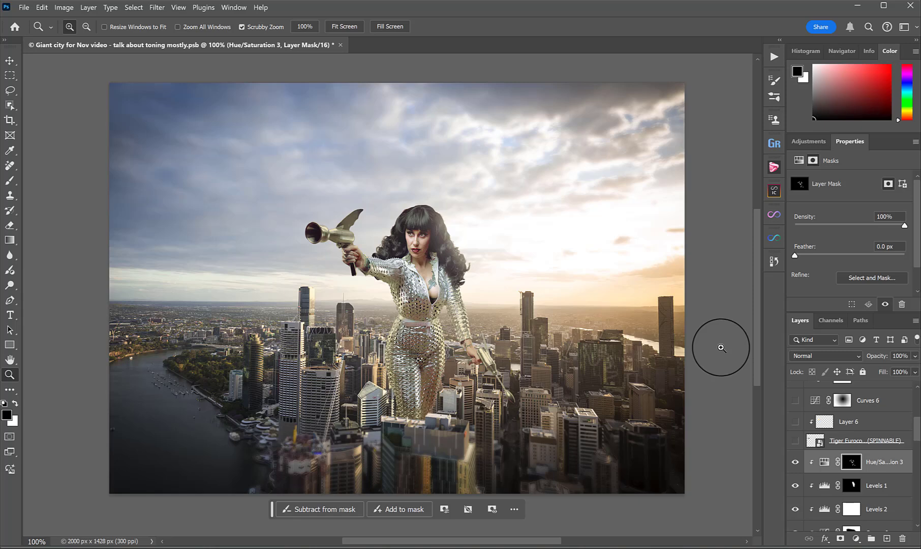
scroll(881, 496, "down", 3)
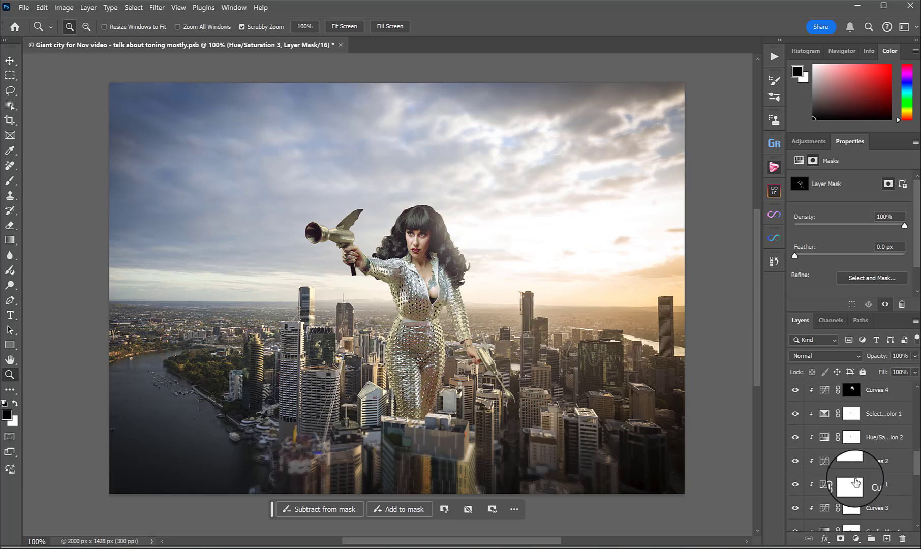
scroll(856, 481, "down", 5)
left_click(794, 506)
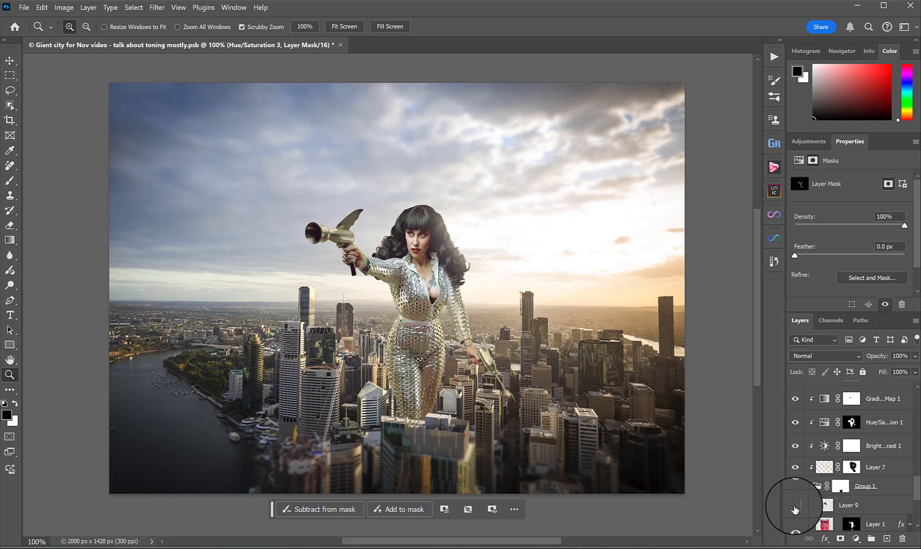
left_click(795, 505)
left_click(795, 505, "alt")
left_click(795, 505, "alt")
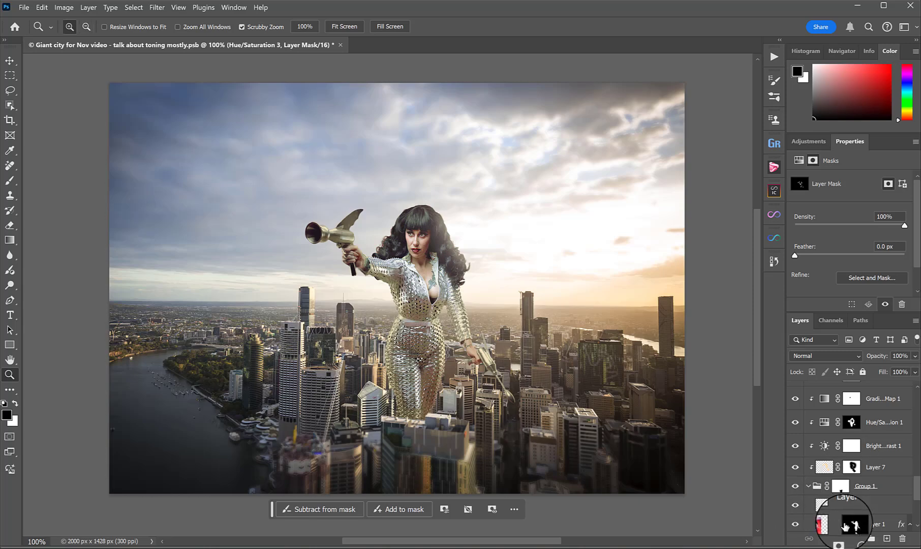
left_click(851, 526, "shift")
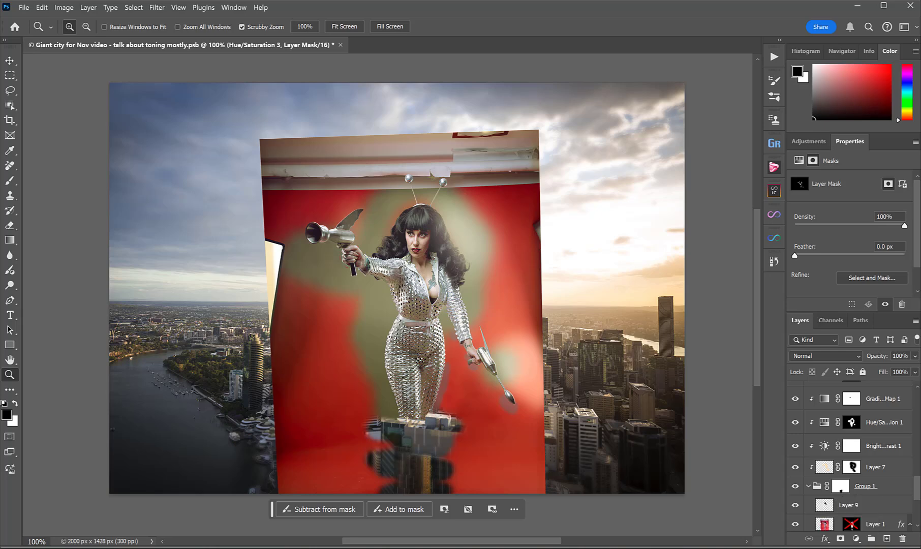
- Re-enable Layer 1's mask and make the Tiger Eurocopter helicopter visible in the sky
left_click(852, 527, "shift")
scroll(844, 458, "down", 3)
left_click(807, 479)
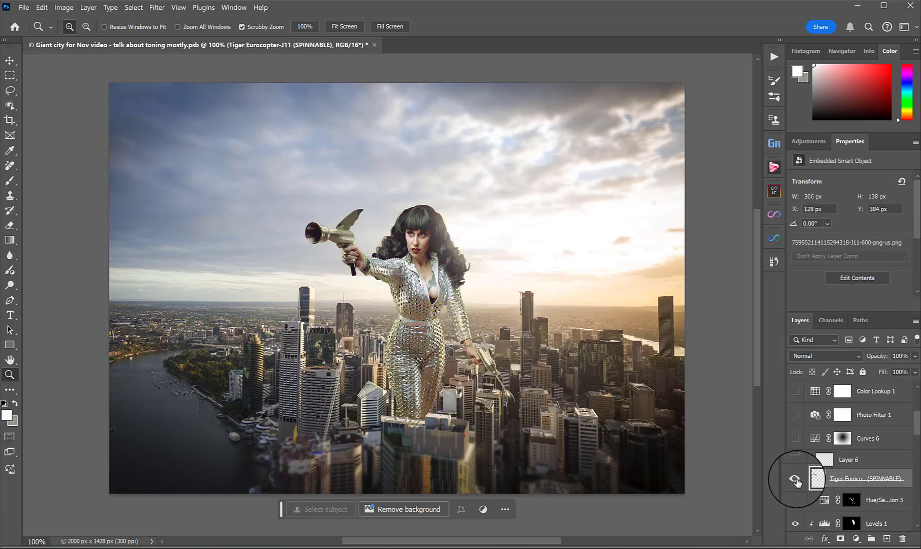
left_click(795, 478)
left_click(795, 478)
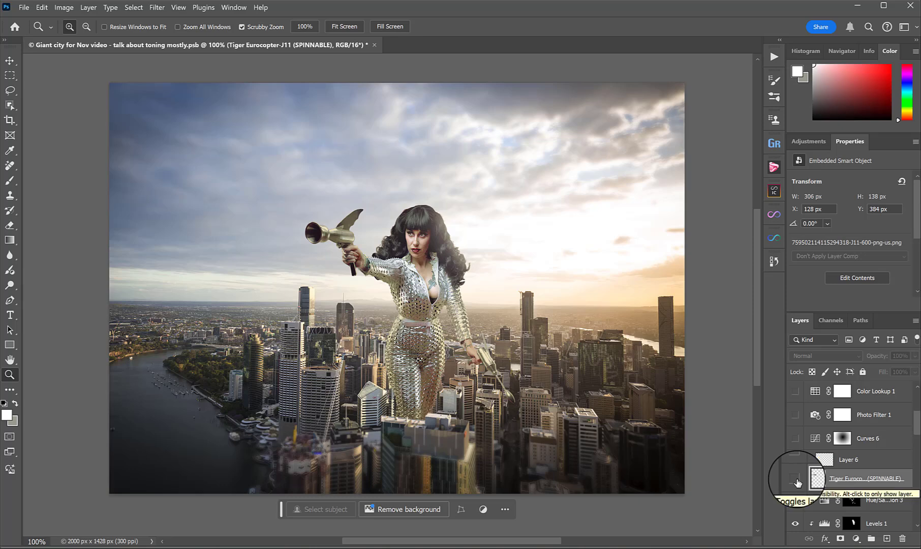
left_click(795, 479)
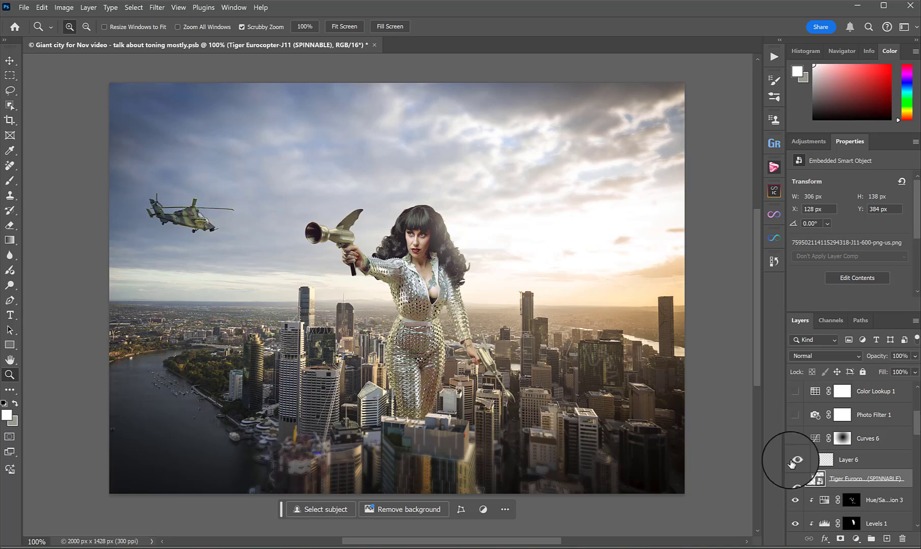
- Clip Layer 6 to the helicopter and turn it on to brighten the helicopter
left_click(797, 468, "alt")
left_click(795, 461)
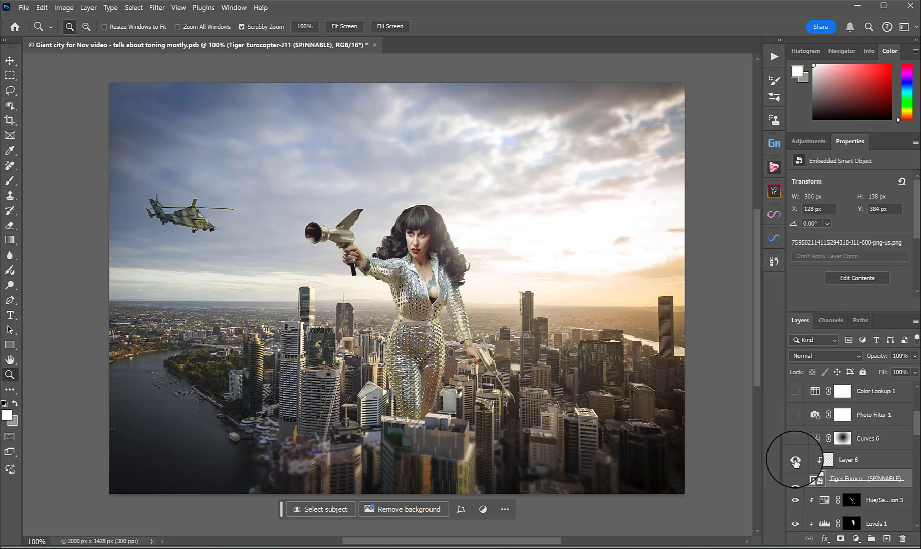
left_click(795, 460)
left_click(796, 460)
scroll(795, 460, "up", 2)
- Turn on the Curves 6 dark edge vignette, comparing the image with and without it
left_click(796, 476)
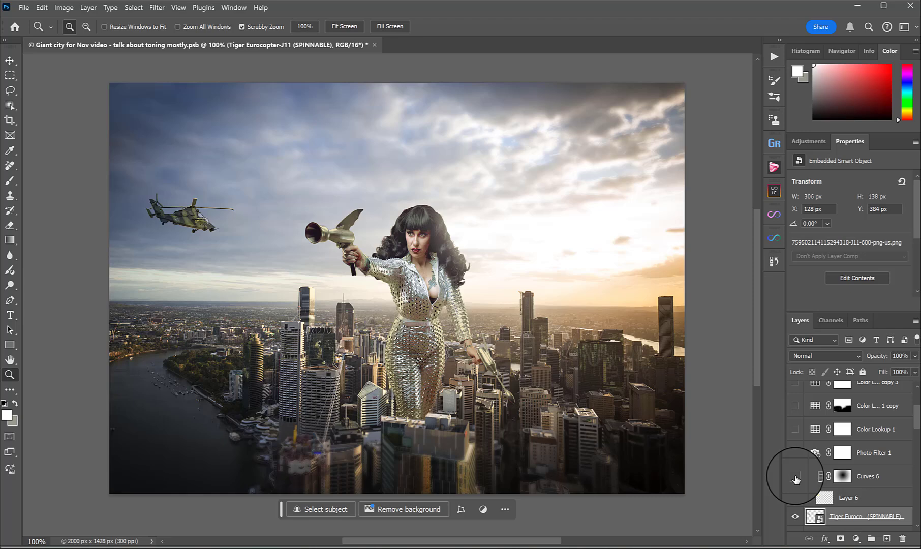
left_click(796, 478)
left_click(796, 477)
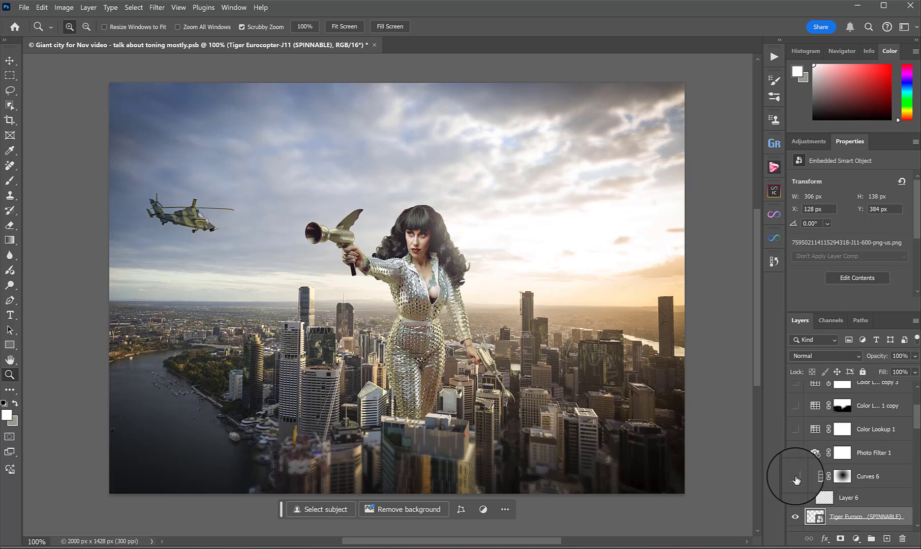
left_click(796, 478)
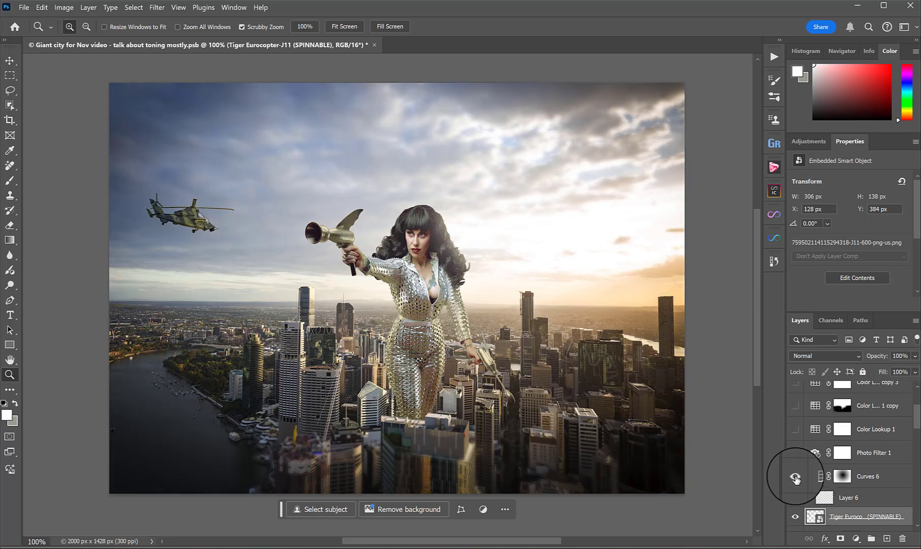
left_click(796, 478)
left_click(796, 478)
scroll(835, 471, "up", 2)
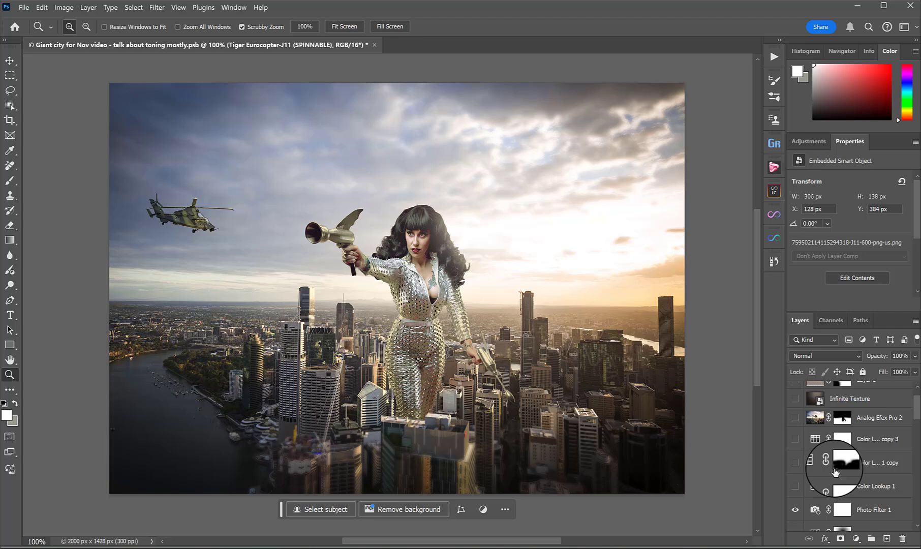
- Enable the Photo Filter 1 warming and Color Lookup 1 toning layers
left_click(796, 510)
scroll(796, 509, "down", 2)
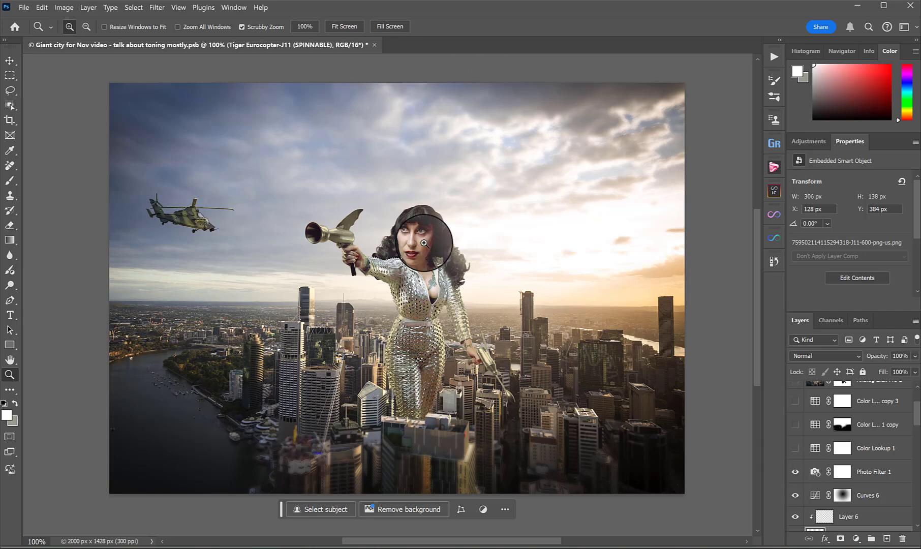
left_click(795, 449)
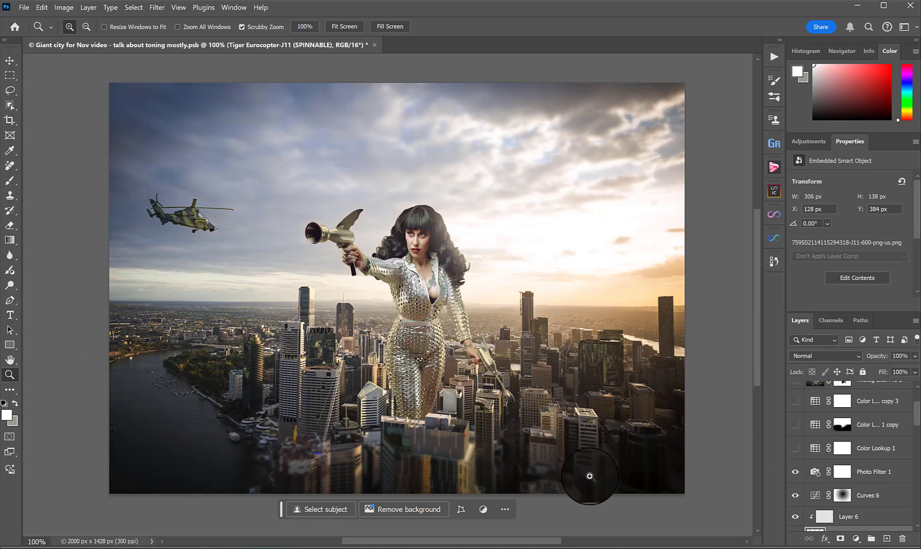
scroll(794, 460, "up", 2)
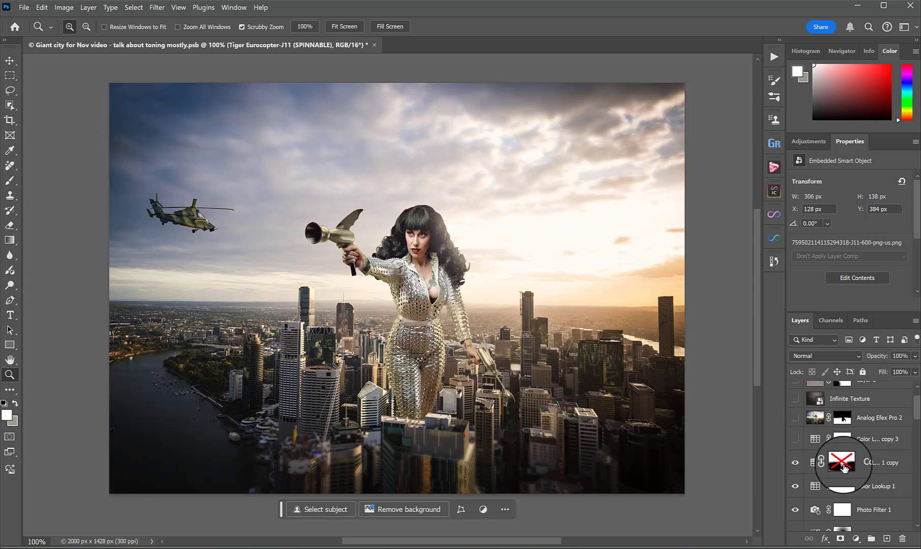
- Disable the Color Lookup 1 copy mask, try its grading, and turn on Color Lookup 1 toning
left_click(795, 463, "shift")
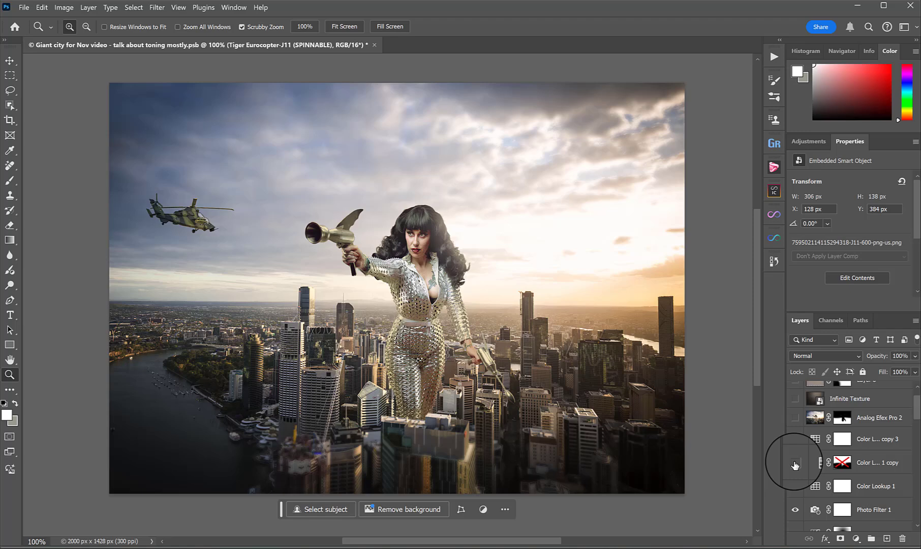
left_click(795, 463)
left_click(796, 464)
left_click(795, 486)
scroll(813, 478, "up", 1)
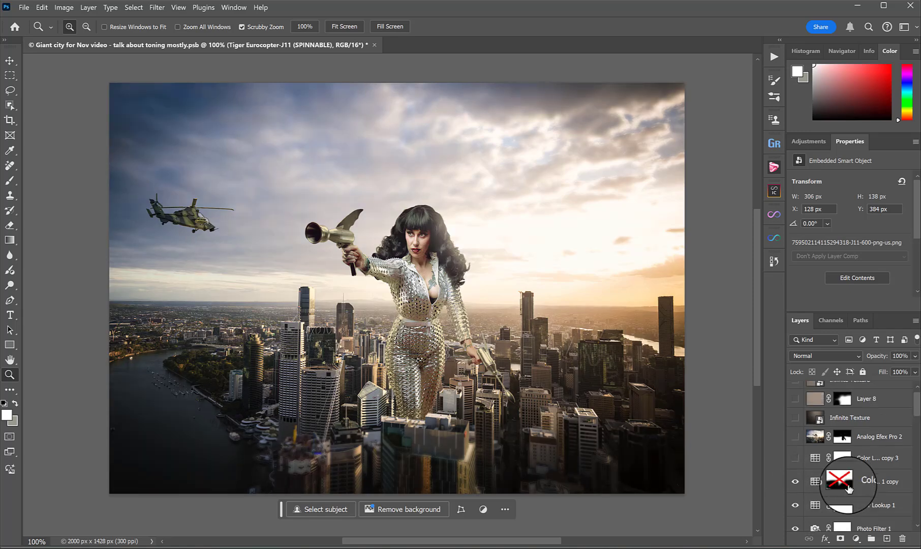
- Switch on the Color Lookup 1 copy 3 grading, toggling it to compare
left_click(796, 459)
left_click(796, 460)
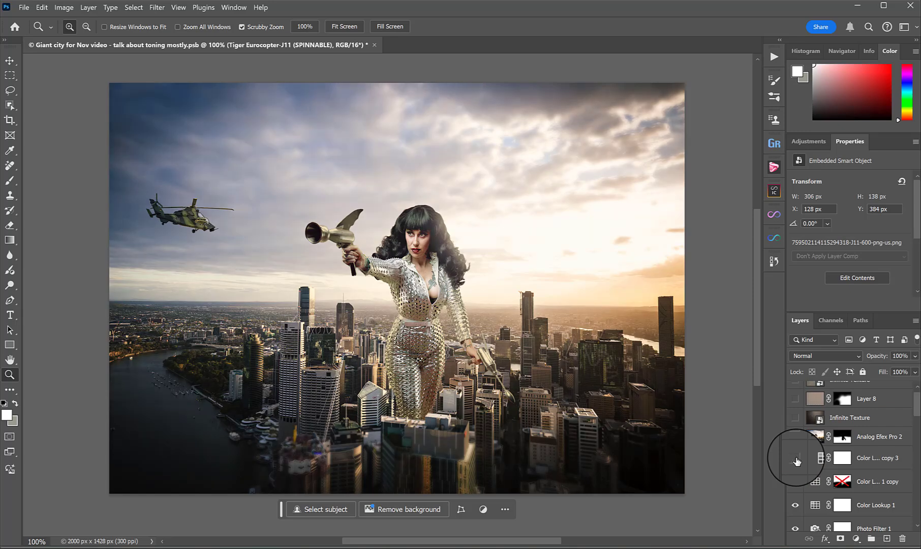
left_click(796, 460)
left_click(796, 460)
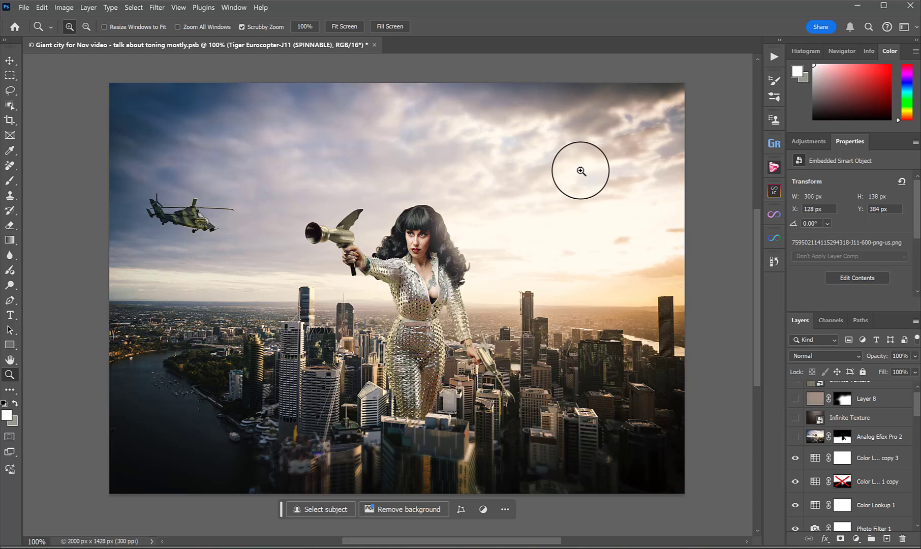
scroll(846, 460, "up", 1)
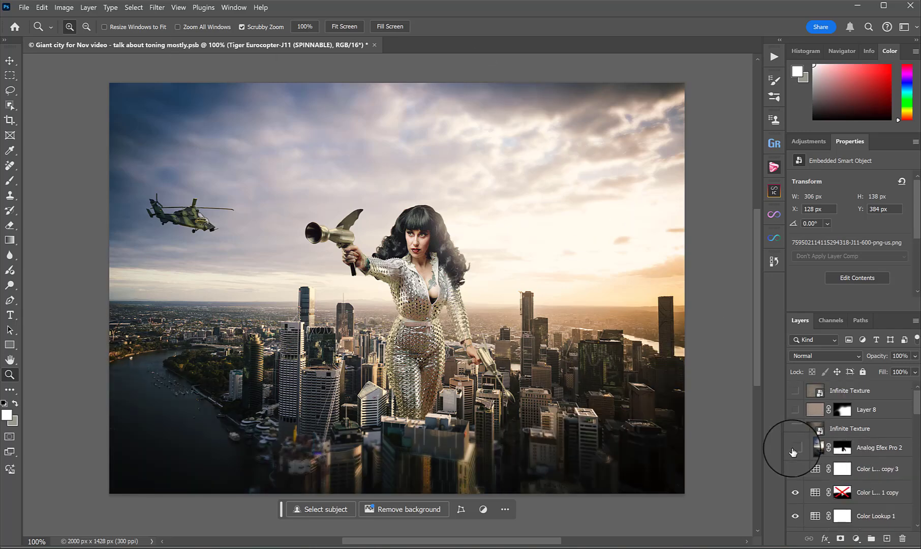
- Show the Analog Efex Pro 2 tilt-shift blur on the foreground buildings, comparing it on and off
left_click(795, 448)
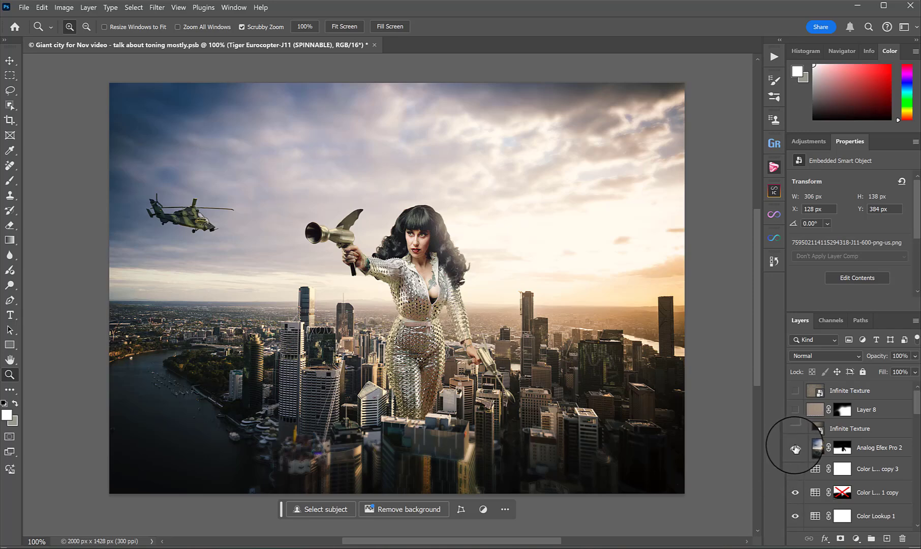
left_click(795, 449)
left_click(796, 448)
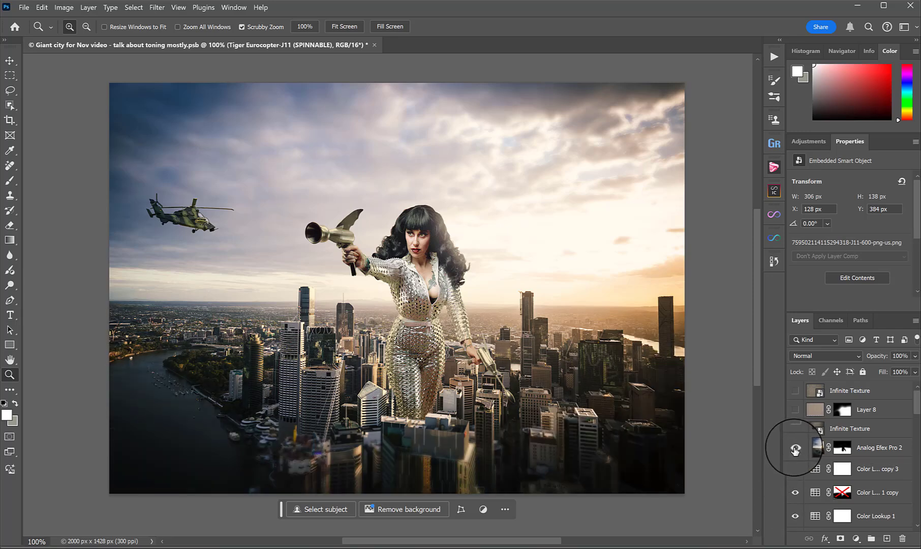
left_click(795, 448)
left_click(795, 449)
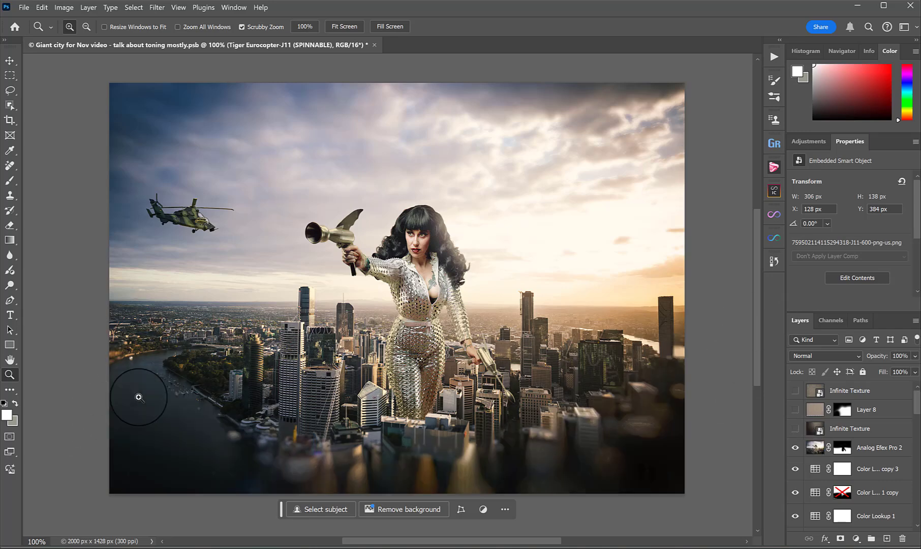
left_click(795, 448)
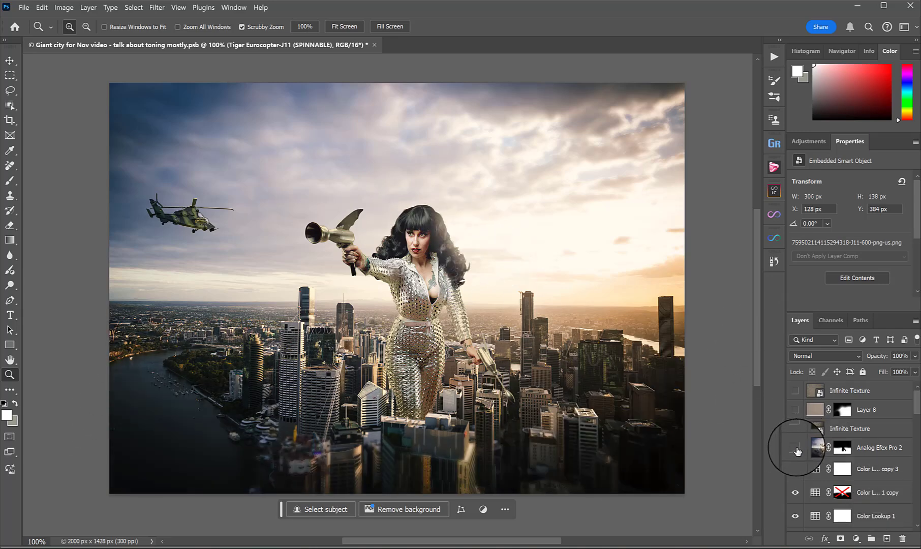
left_click(795, 448)
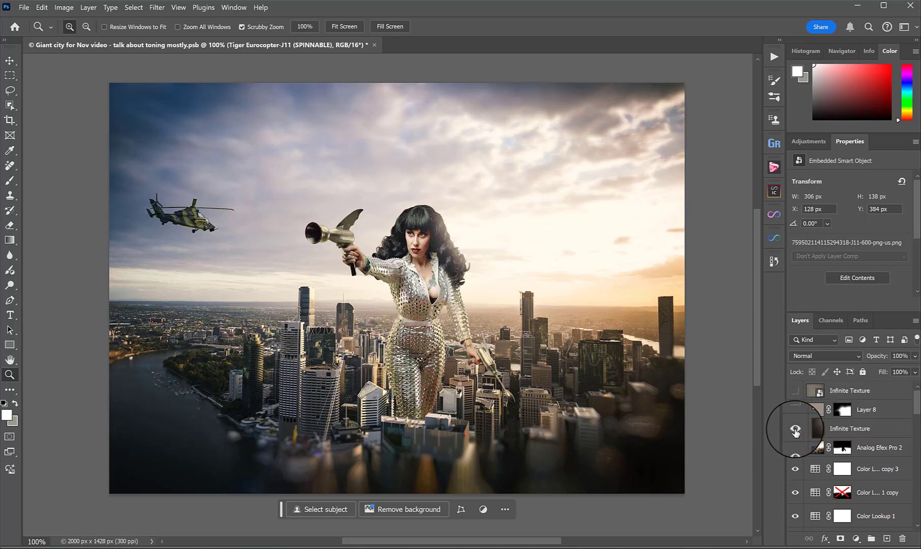
- Turn on the lower Infinite Texture overlay, comparing the image with and without it
left_click(795, 429)
left_click(796, 429)
left_click(795, 430)
left_click(796, 429)
left_click(796, 430)
- Turn on the Soft Light Layer 8, preview its mask, and enable the top Infinite Texture overlay
left_click(795, 410)
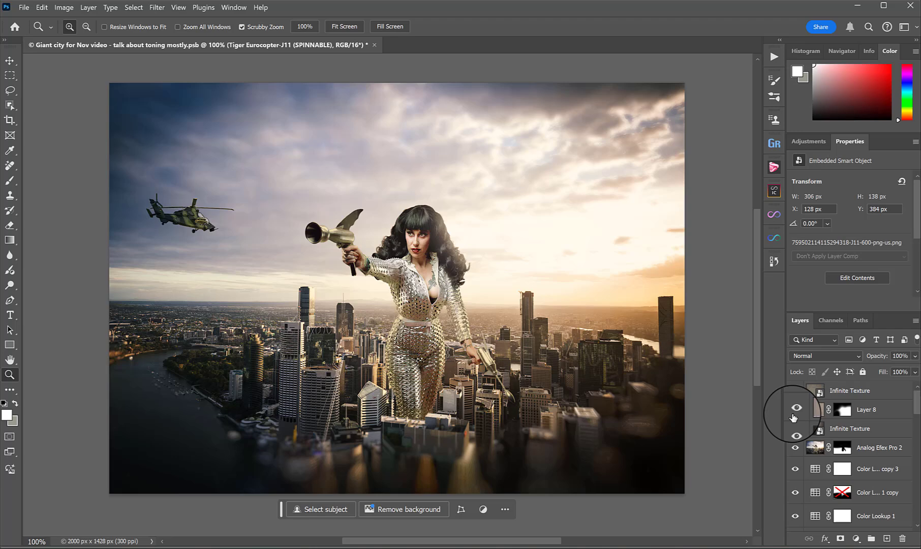
left_click(842, 411, "alt")
left_click(843, 414, "alt")
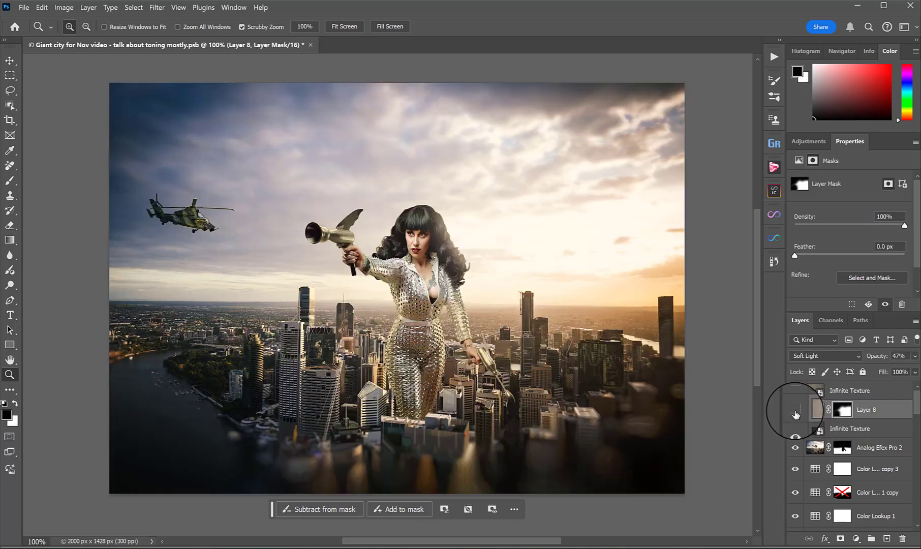
left_click(795, 391)
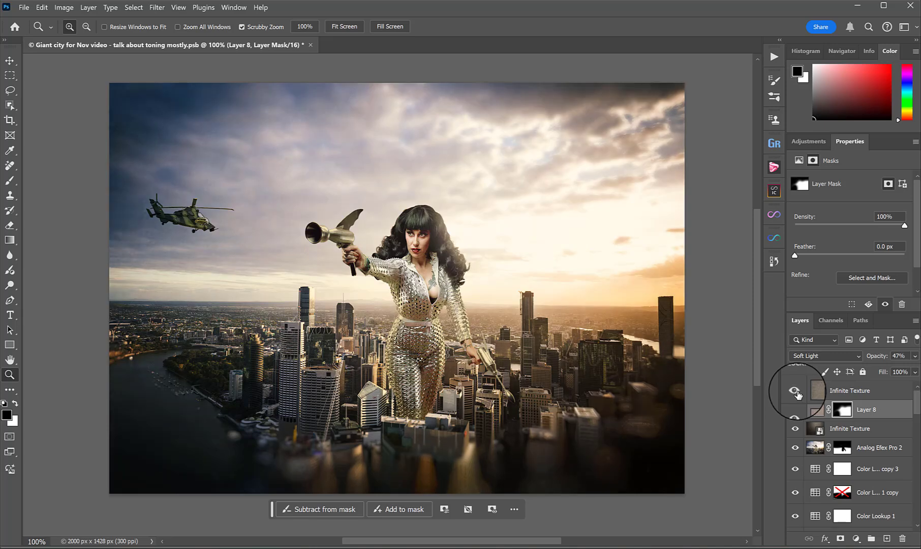
left_click(796, 391)
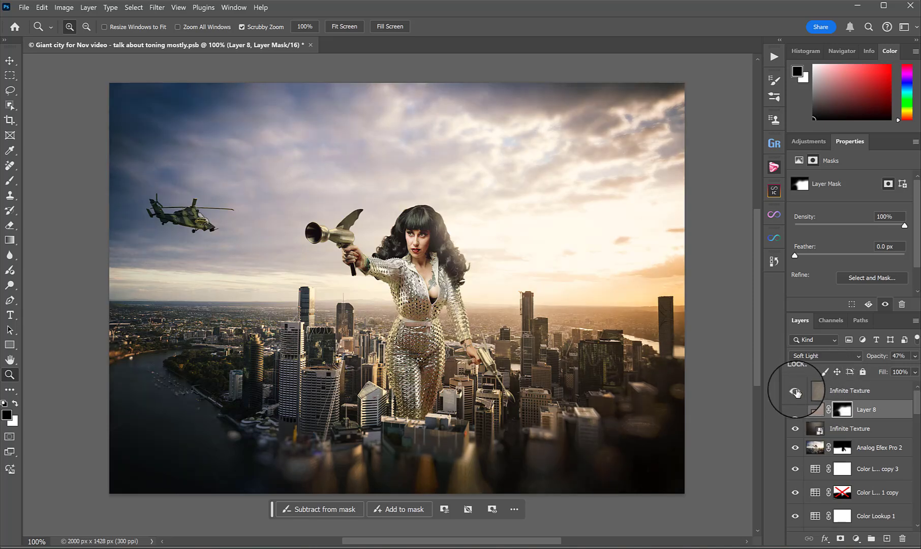
left_click(795, 391)
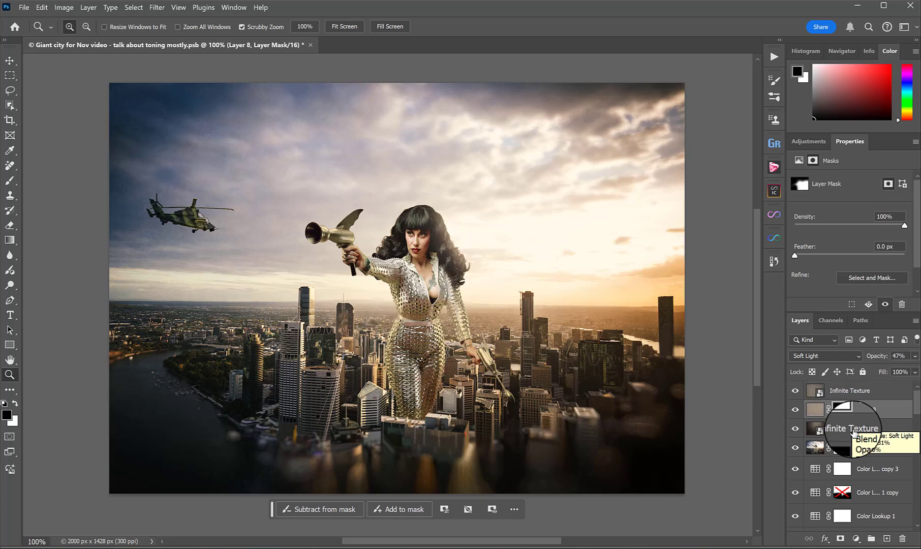